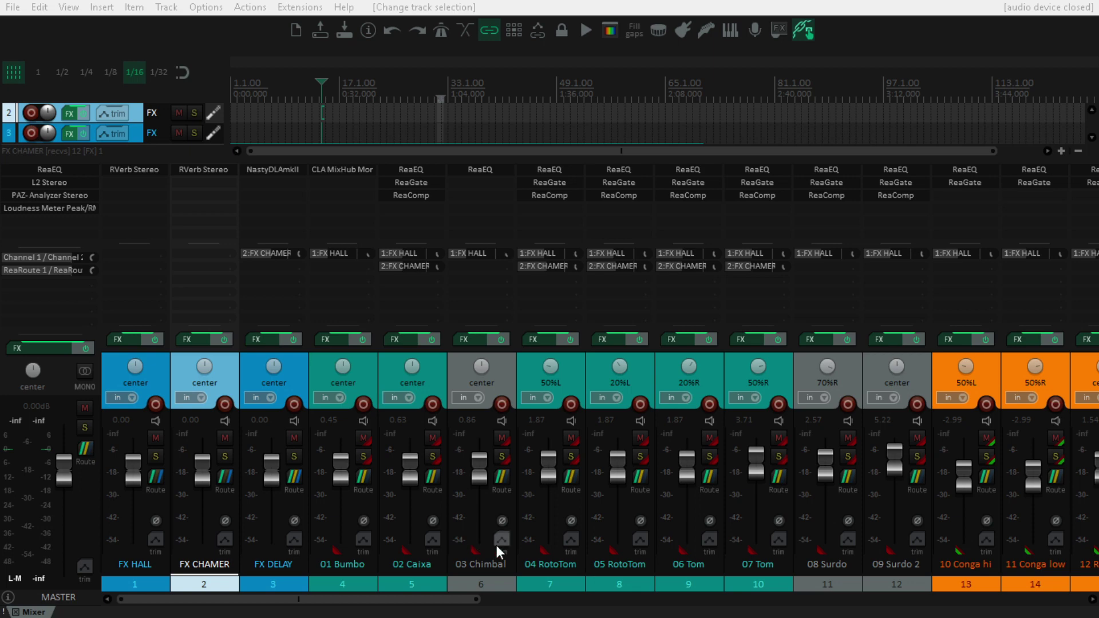
Step: Examine the CLA MixHub on the 01 Bumbo track, including the RChannel inserted inside it
left_click(376, 375)
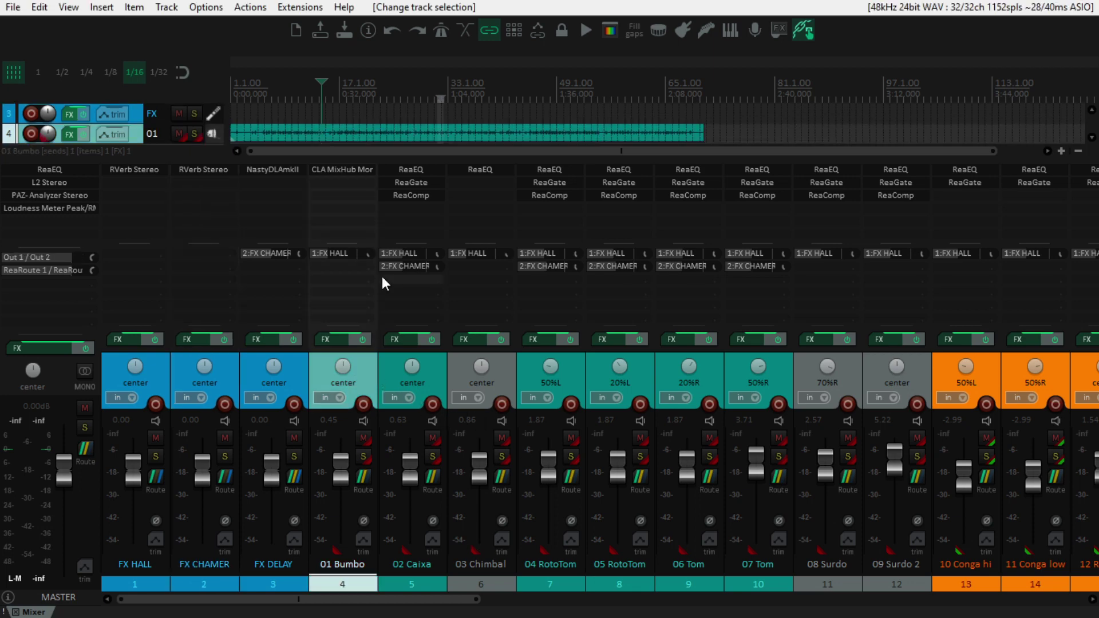
left_click(346, 170)
left_click_drag(449, 93, 454, 50)
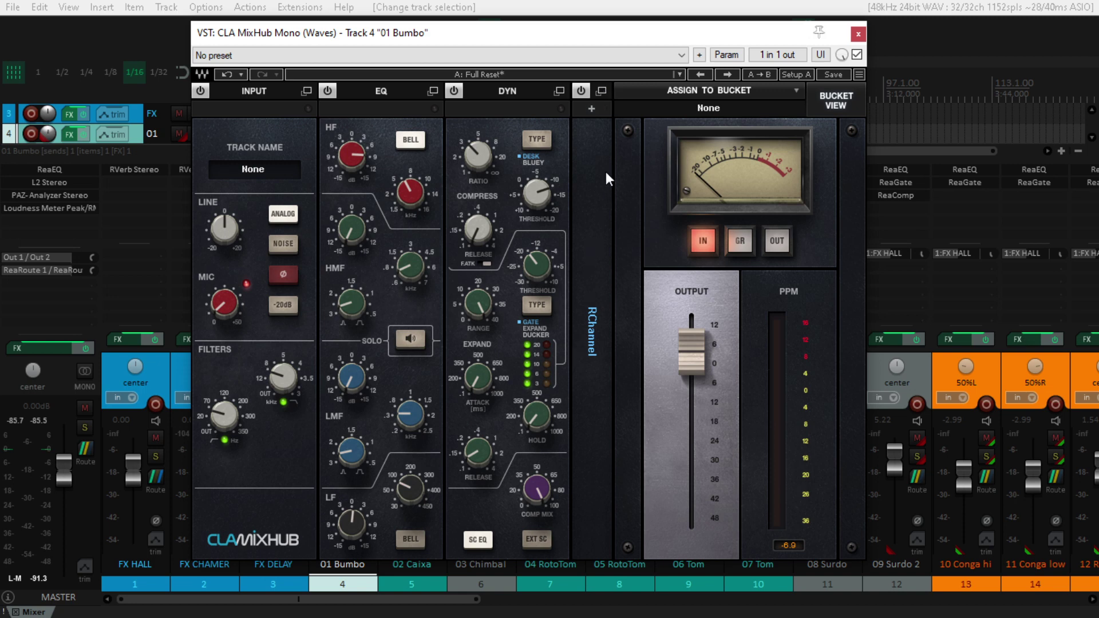
left_click(601, 91)
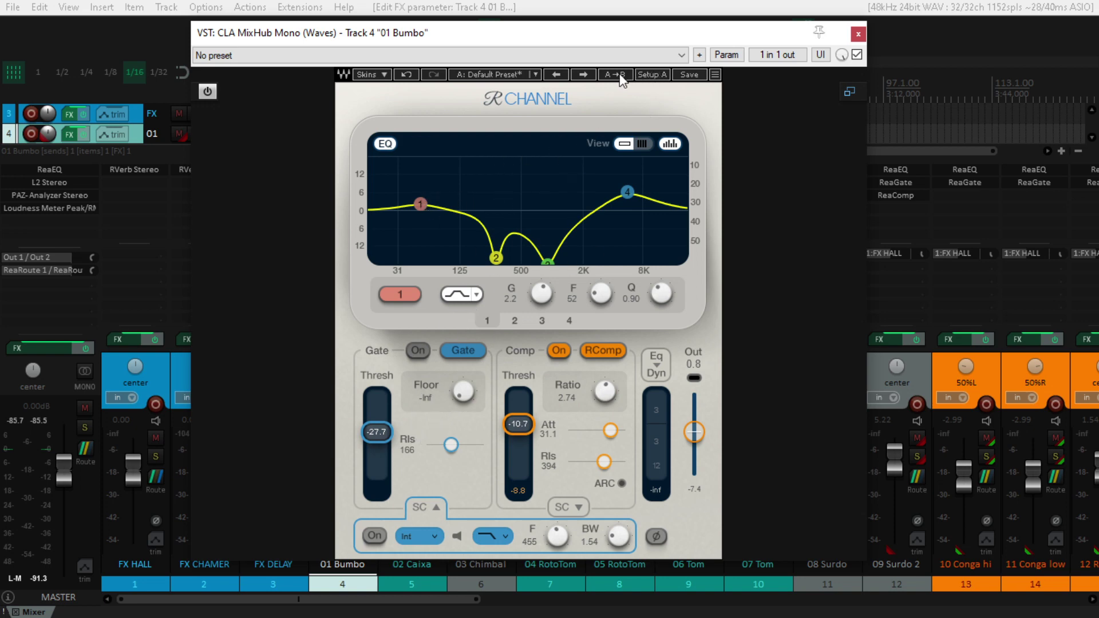
left_click(850, 91)
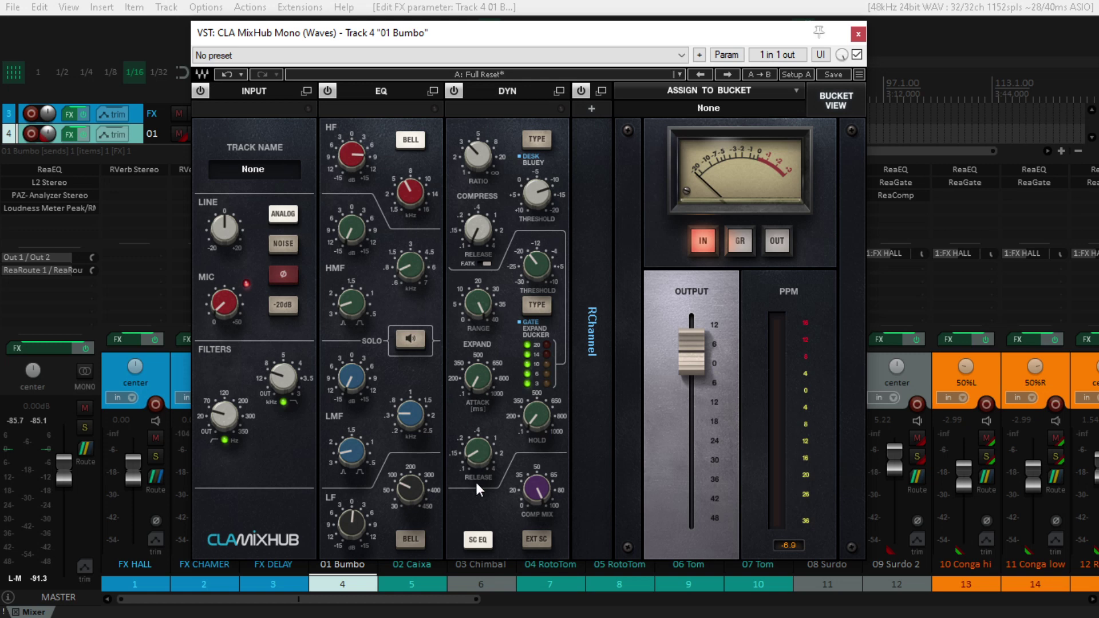
Step: Examine the dynamics section and sidechain EQ of the CLA MixHub on 01 Bumbo, and close the plugin
left_click(560, 90)
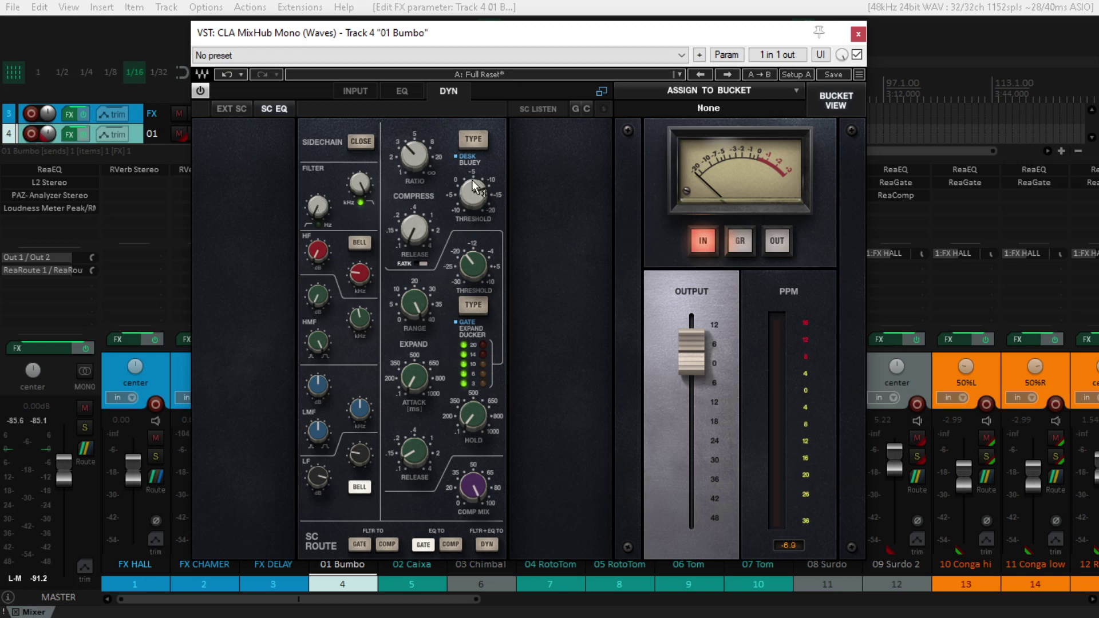
left_click(606, 92)
left_click(857, 35)
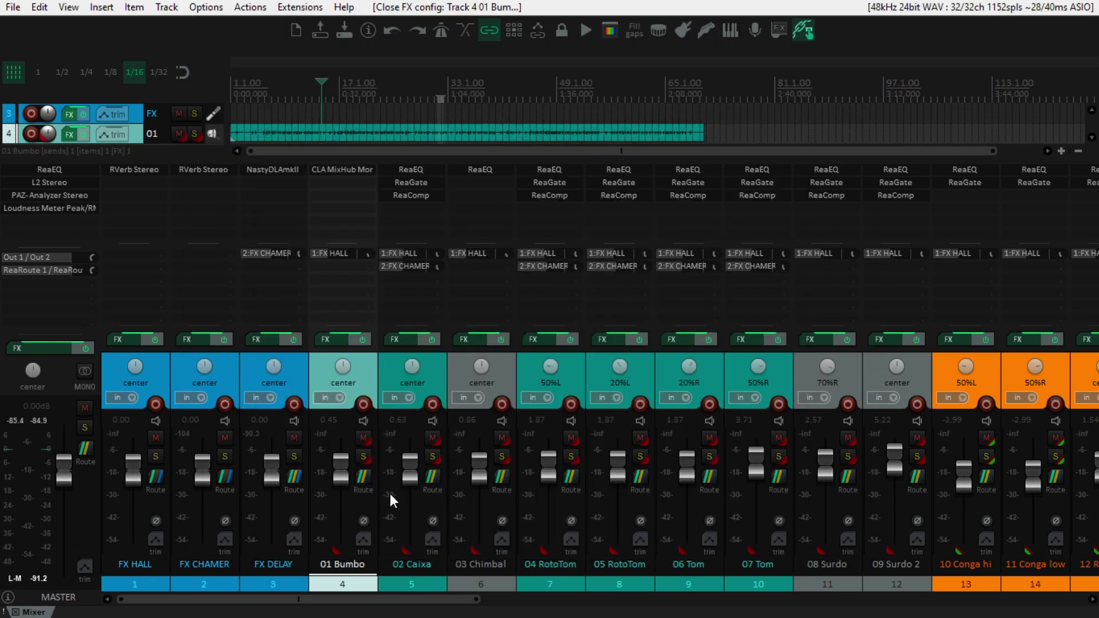
Step: Listen to the 01 Bumbo track in solo after checking the L2 limiter on the master, and release the solo
left_click(363, 457)
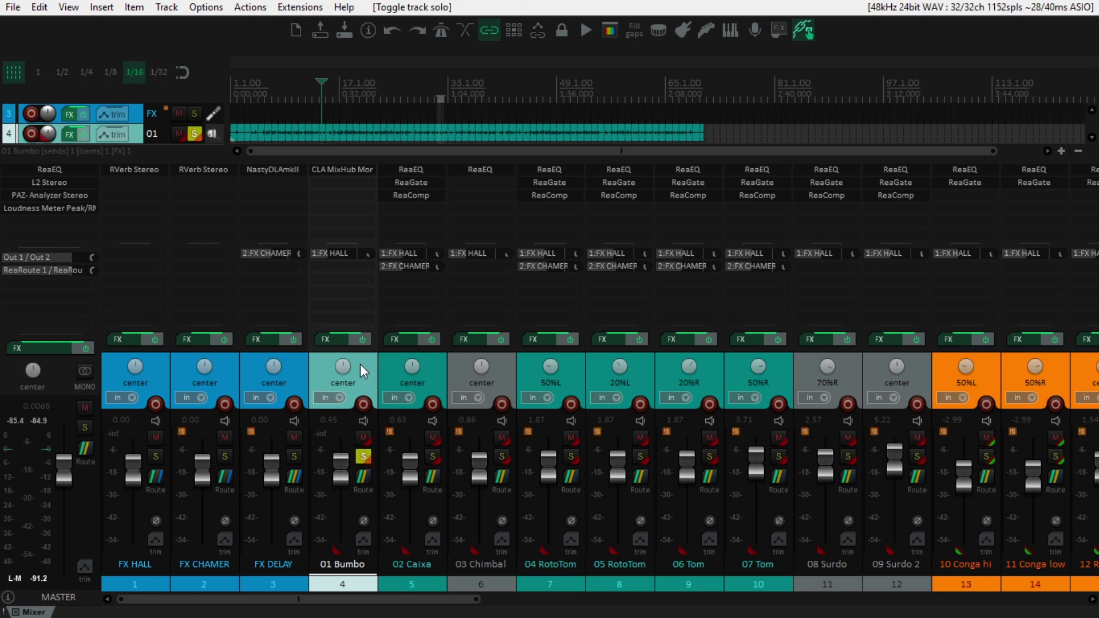
left_click(58, 184)
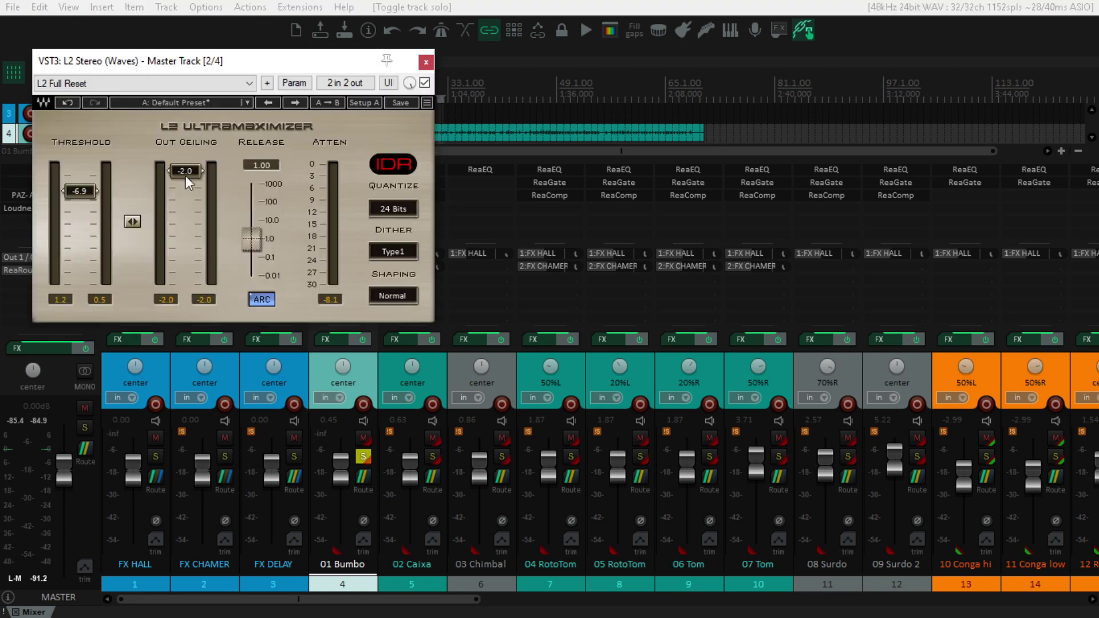
left_click(426, 63)
key("space")
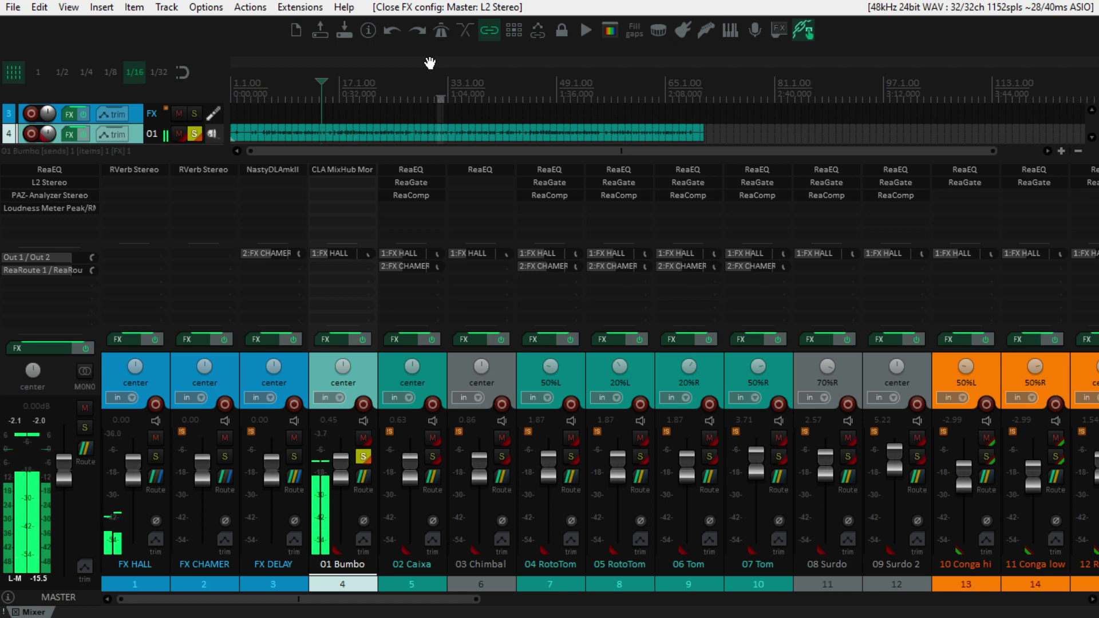
key("space")
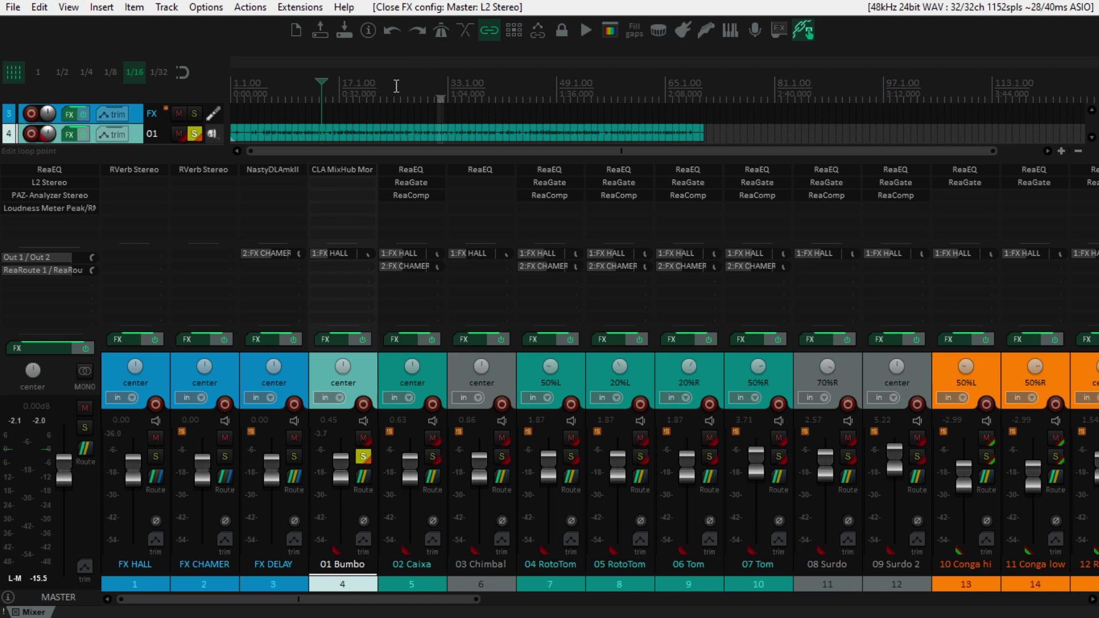
left_click(363, 456)
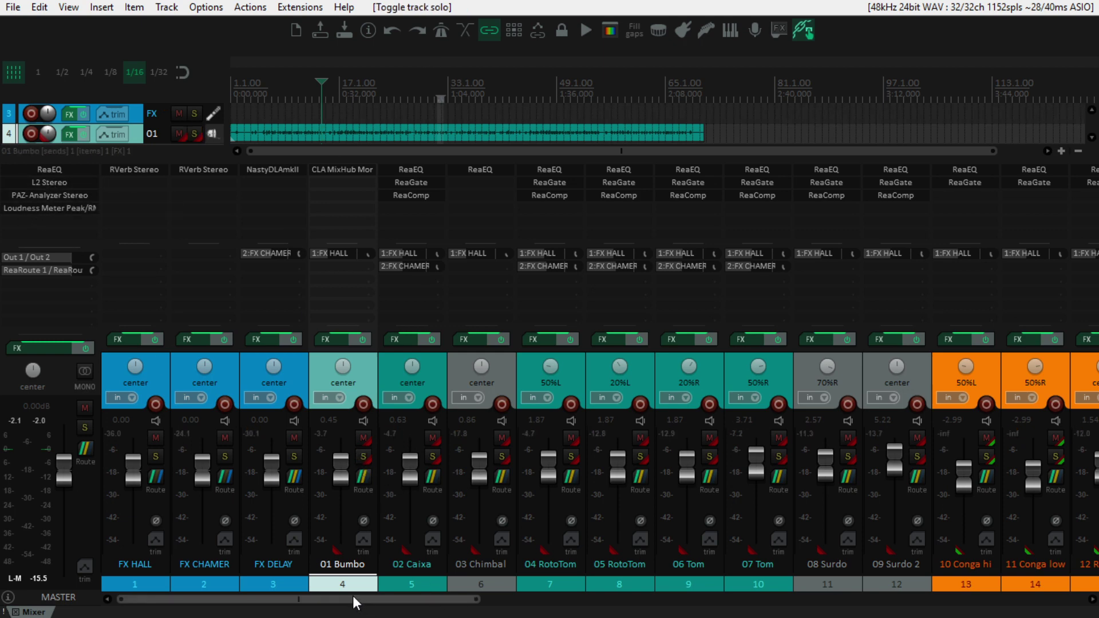
Step: Review the ReaEQ curves of the 04 RotoTom, 05 RotoTom, 06 Tom and 07 Tom tracks one by one
left_click_drag(352, 599, 417, 600)
left_click(398, 363)
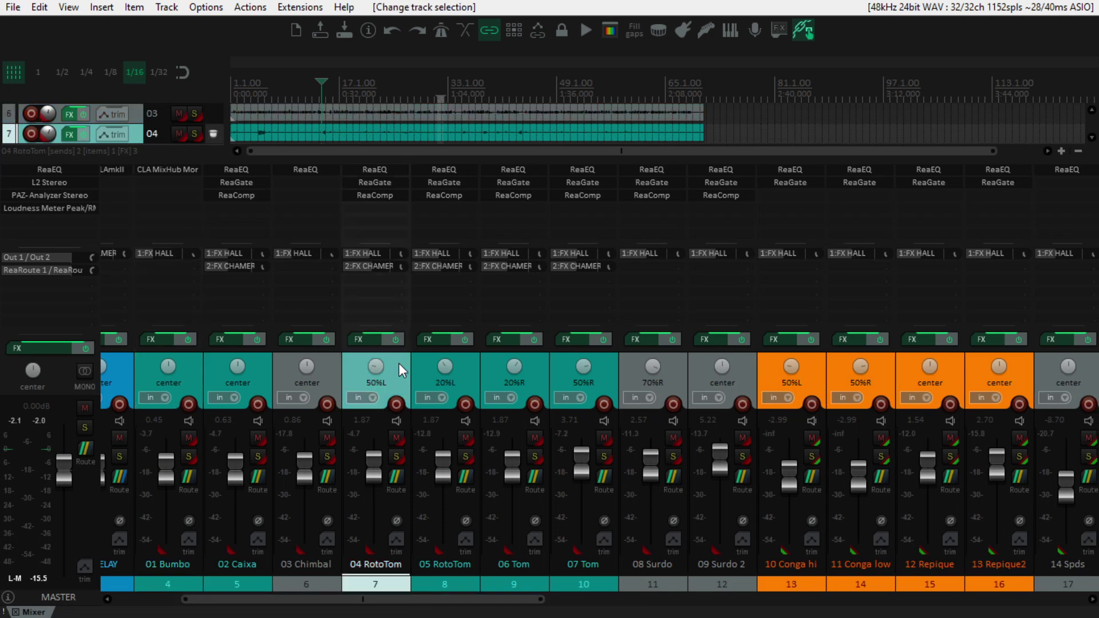
left_click(382, 171)
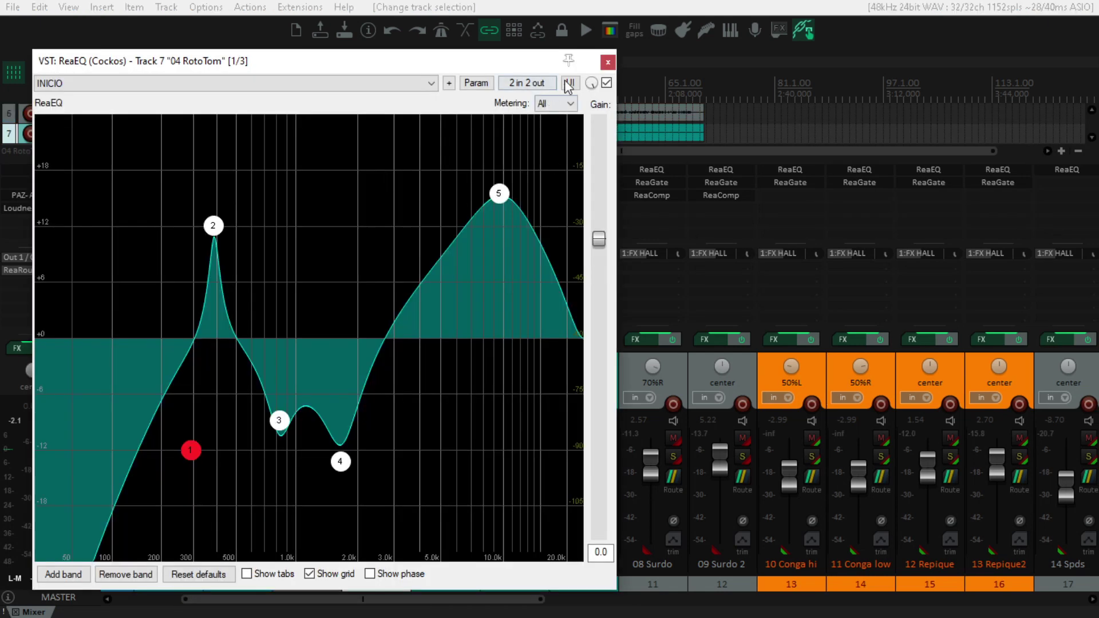
left_click(614, 56)
left_click(453, 169)
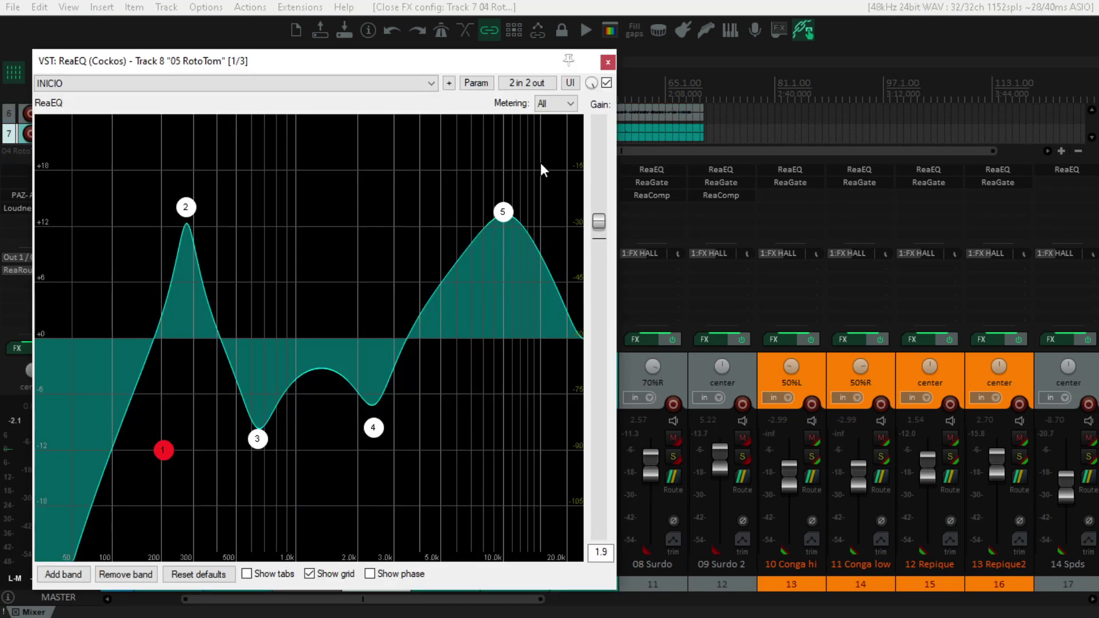
left_click(611, 56)
left_click(517, 174)
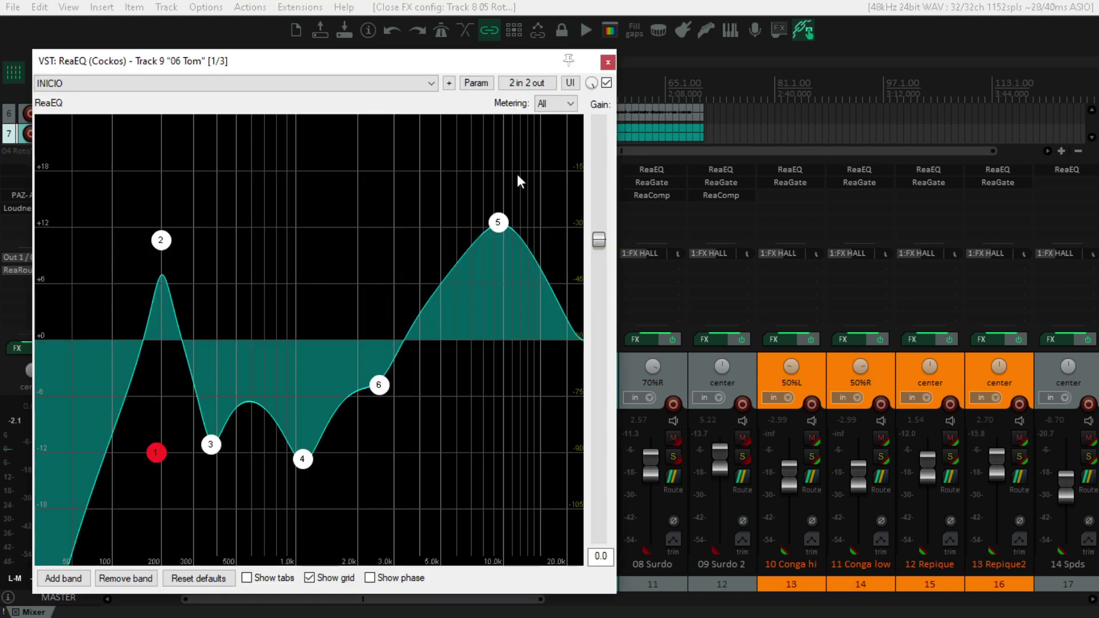
left_click(610, 56)
left_click(590, 166)
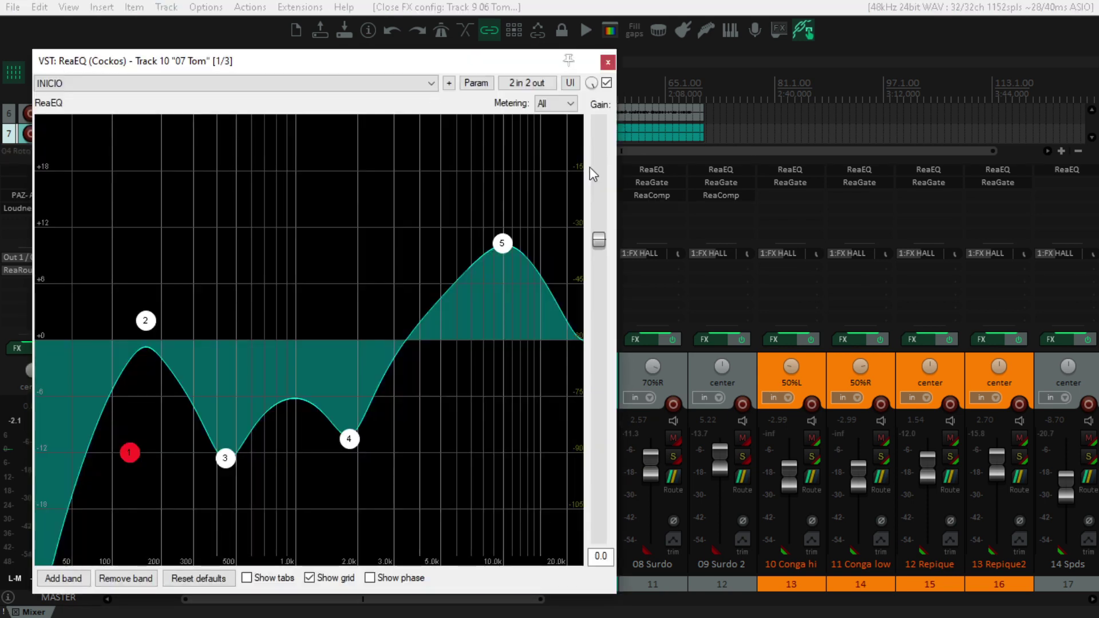
left_click(606, 57)
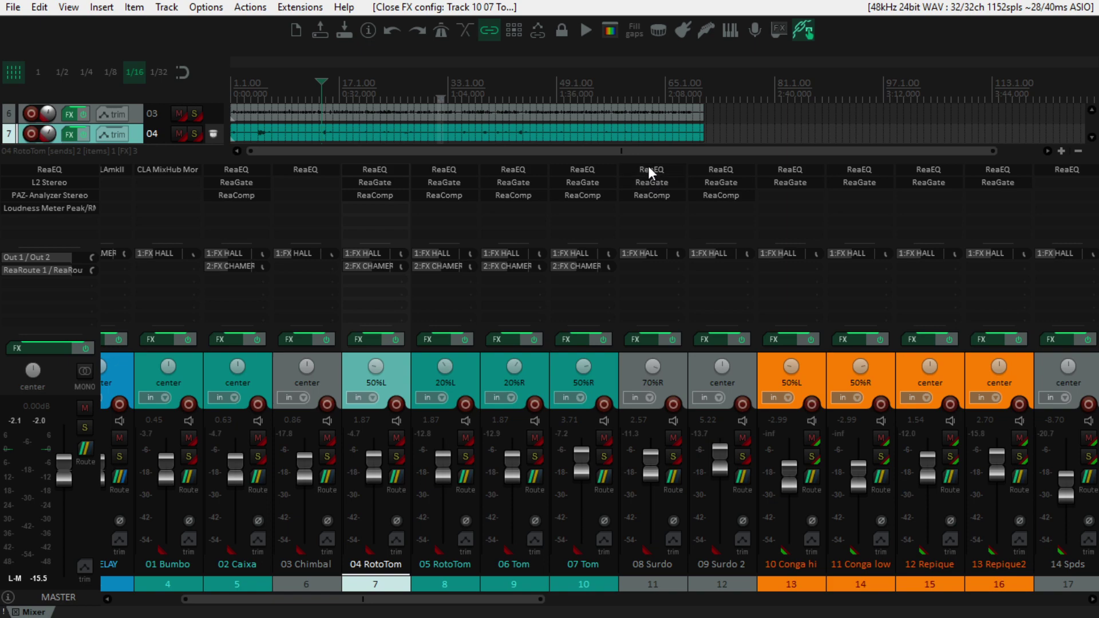
Step: Review the ReaEQ curves of the 08 Surdo and 09 Surdo 2 tracks
left_click(649, 167)
left_click(609, 67)
left_click(719, 171)
left_click(608, 63)
Step: Listen to the BATERIA group track in solo, stop playback and release the solo
left_click_drag(381, 600, 919, 600)
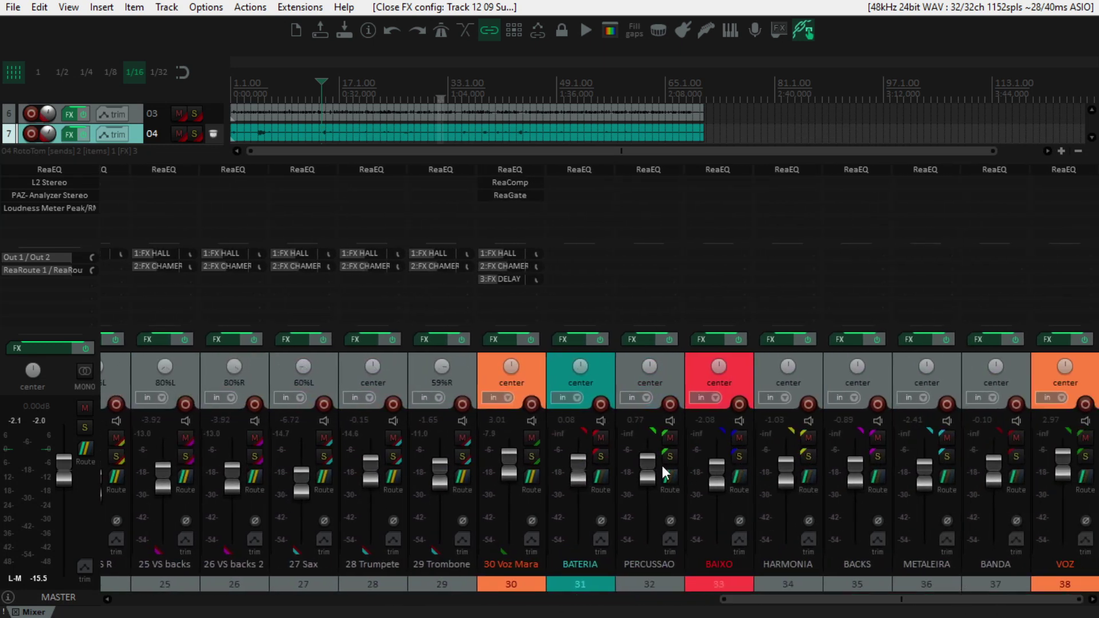
left_click(600, 453)
left_click(597, 372)
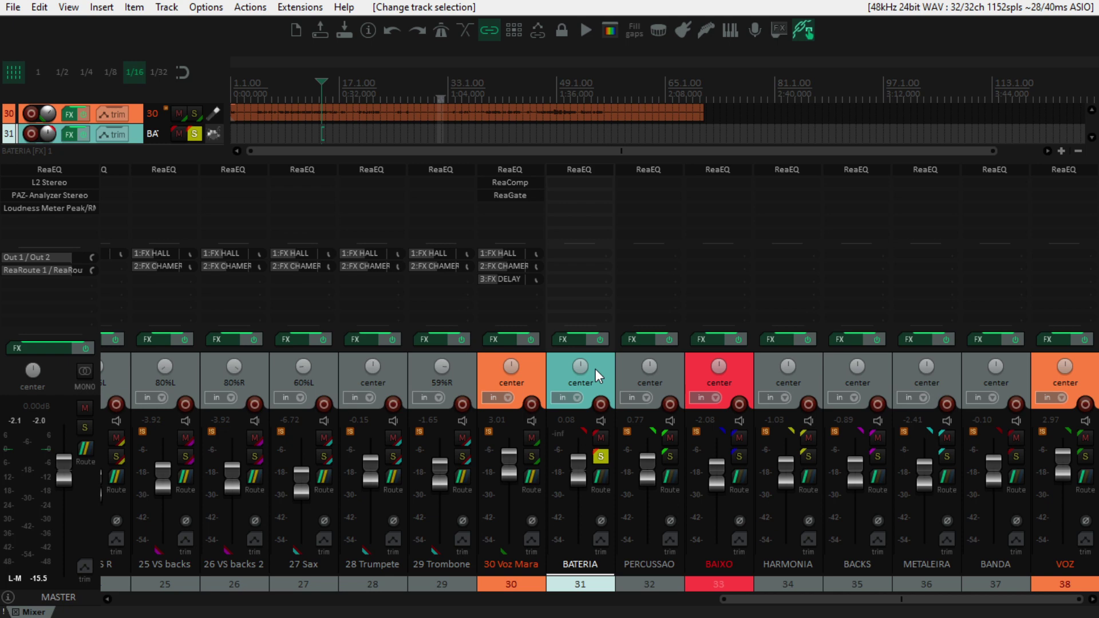
key("space")
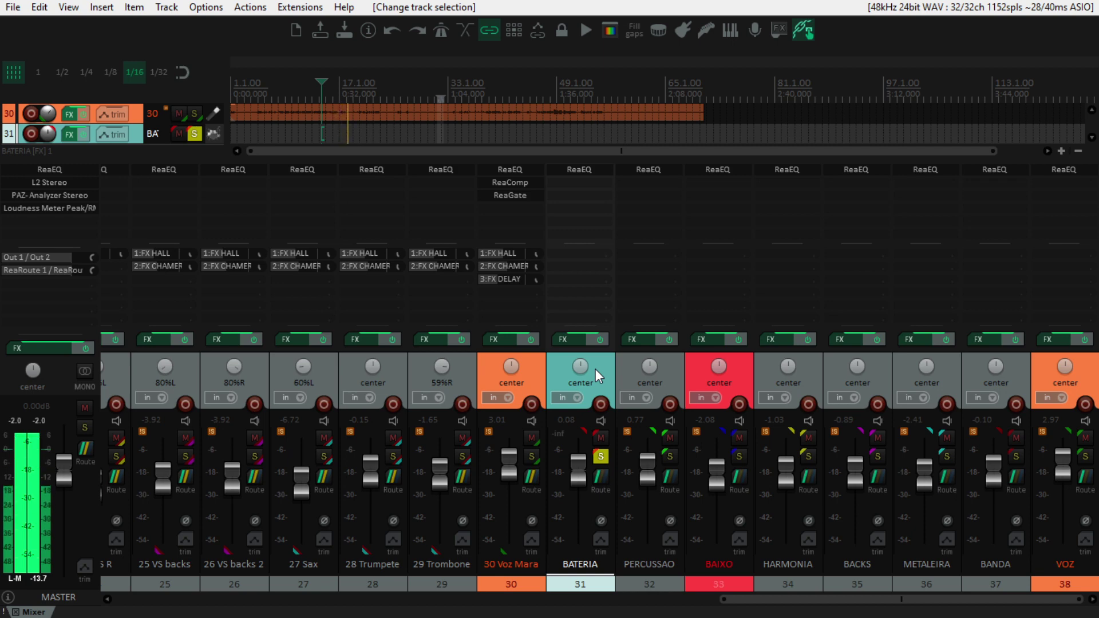
key("space")
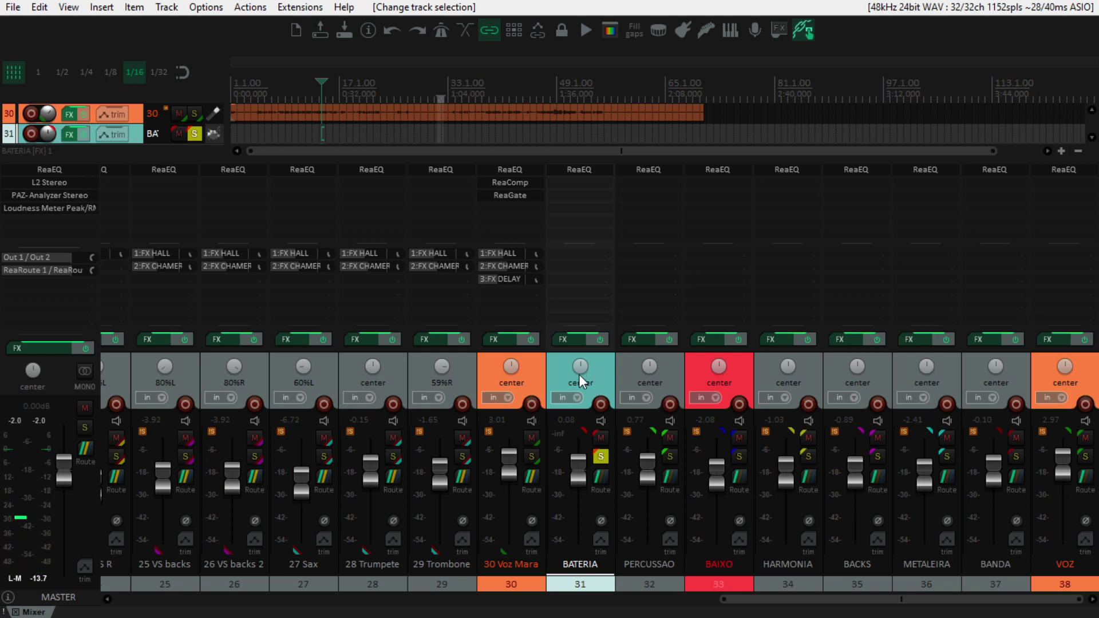
key("F6")
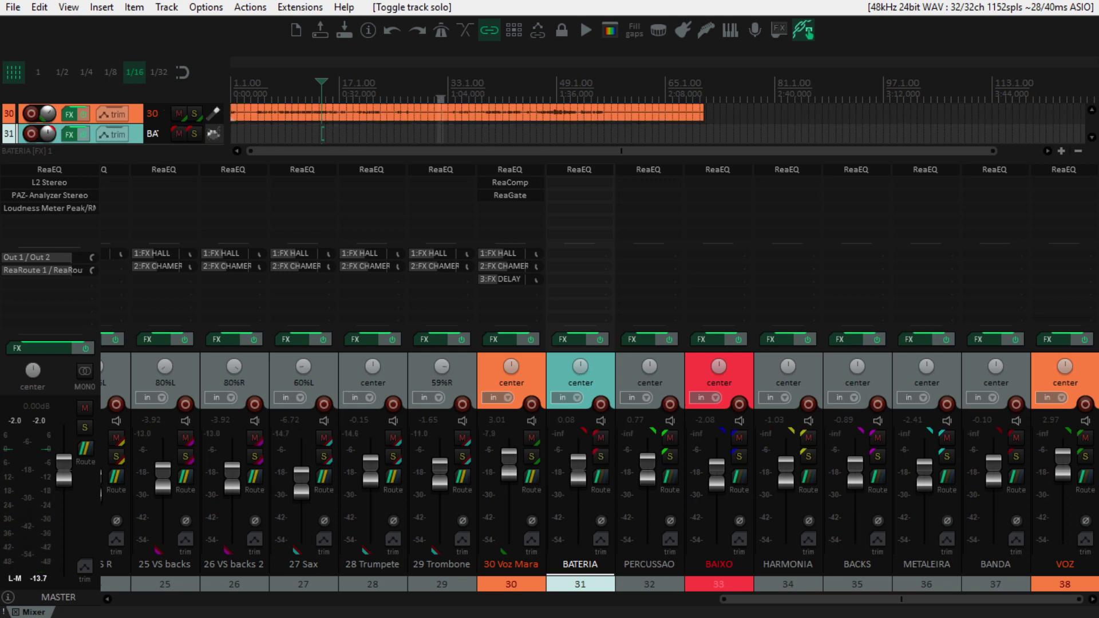
Step: Return to the first mixer tracks and play the full mix from near the start of the song
left_click_drag(837, 599, 233, 599)
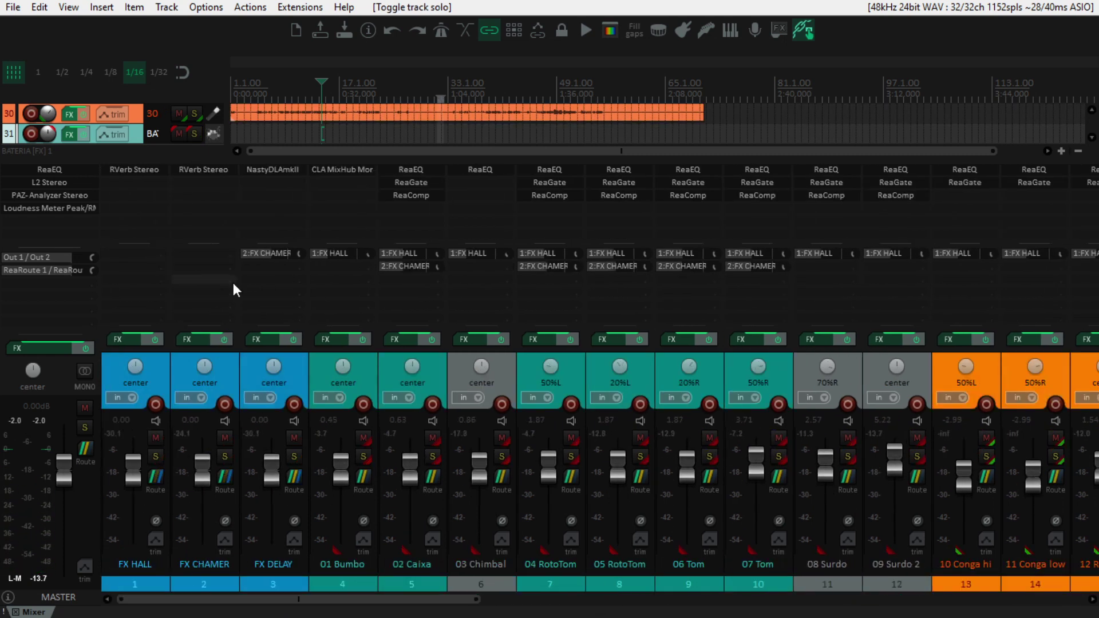
left_click(254, 85)
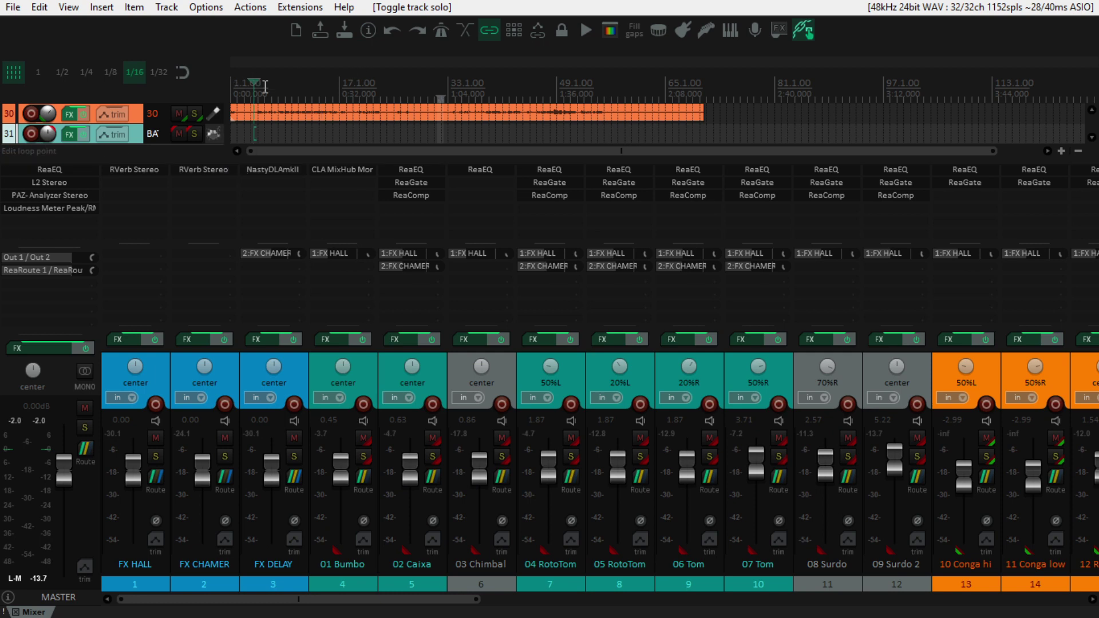
key("space")
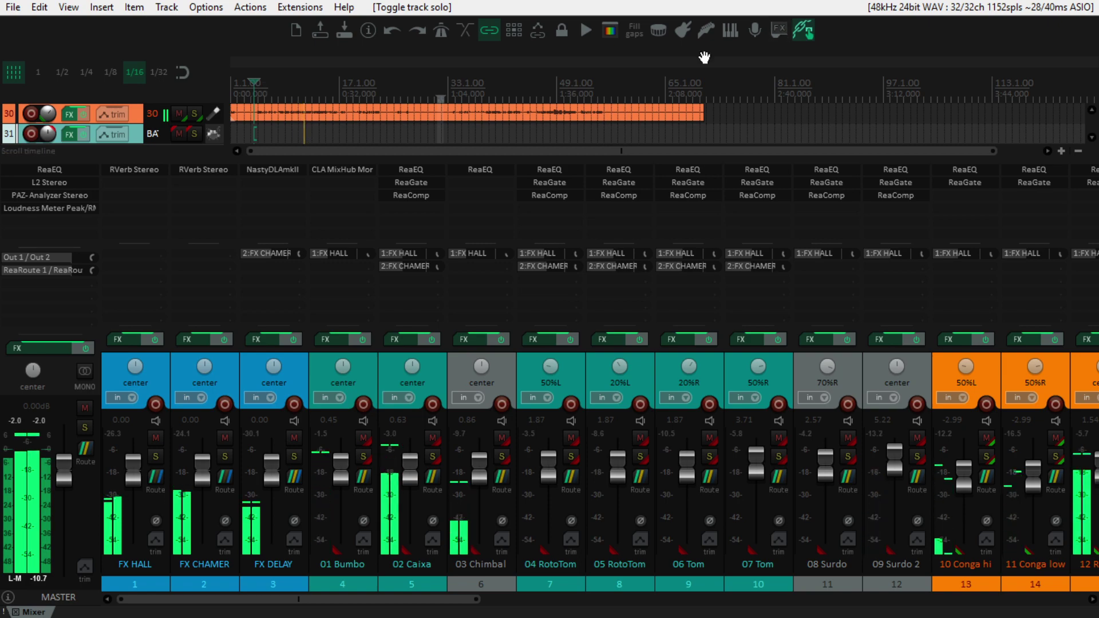
Step: Adjust the ReaEQ on 02 Caixa during playback: lower the high-frequency band 5 boost and slightly shift and widen band 2
left_click(398, 172)
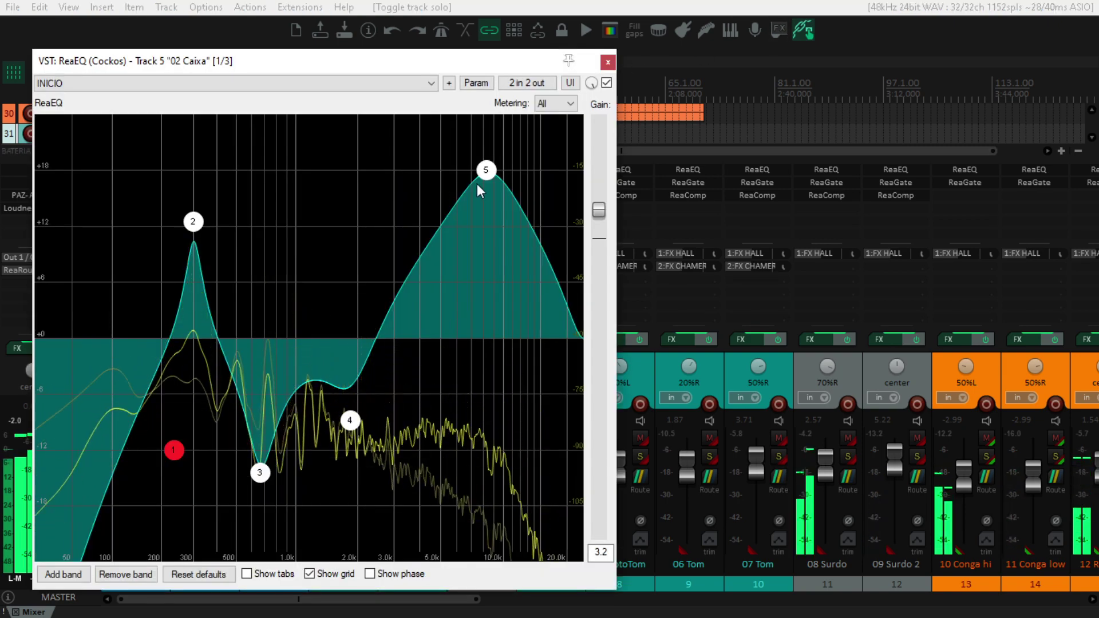
left_click_drag(488, 173, 489, 186)
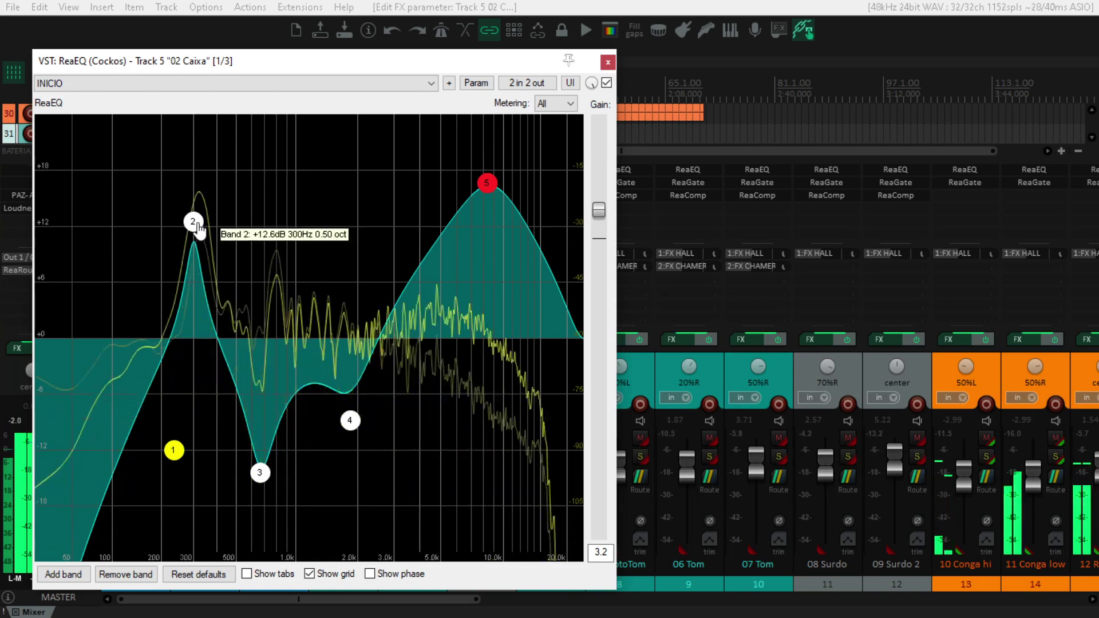
mouse_move(195, 224)
left_mouse_down()
mouse_move(199, 215)
mouse_move(200, 227)
left_mouse_up()
scroll(199, 215, "down", 6)
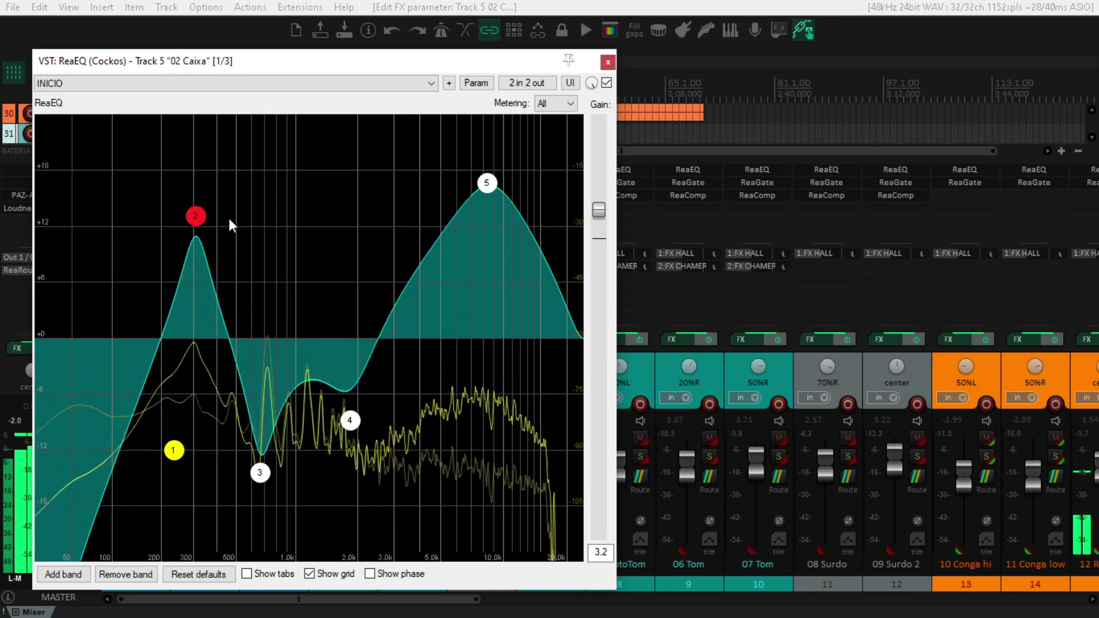
left_click_drag(487, 182, 495, 202)
left_click(608, 62)
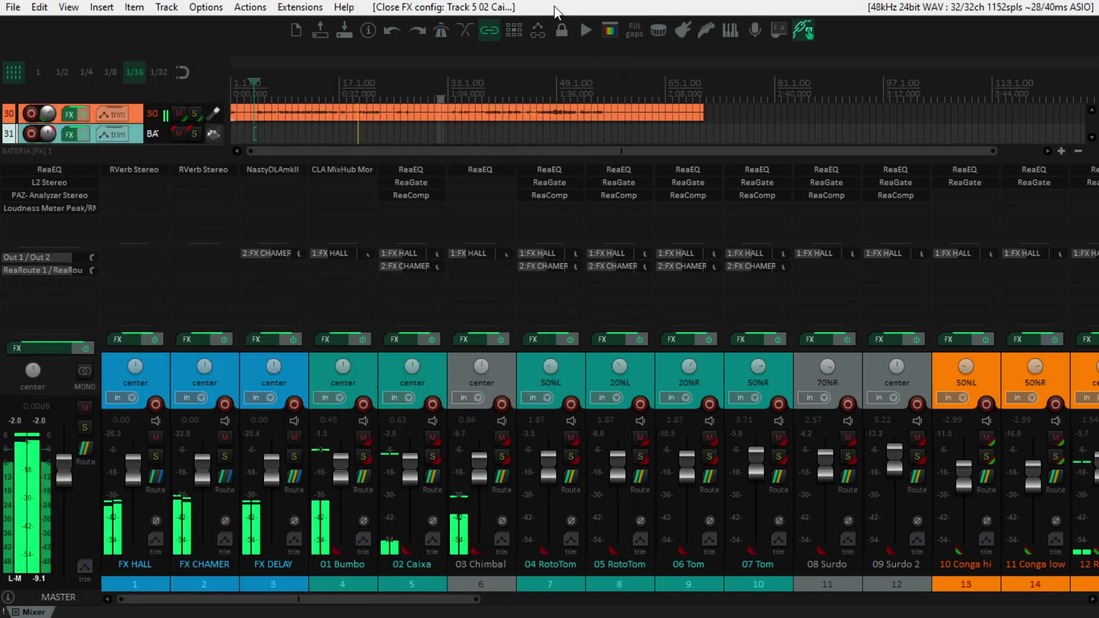
Step: Select the drum tracks one after another from 02 Caixa to 07 Tom while the mix plays
left_click(437, 363)
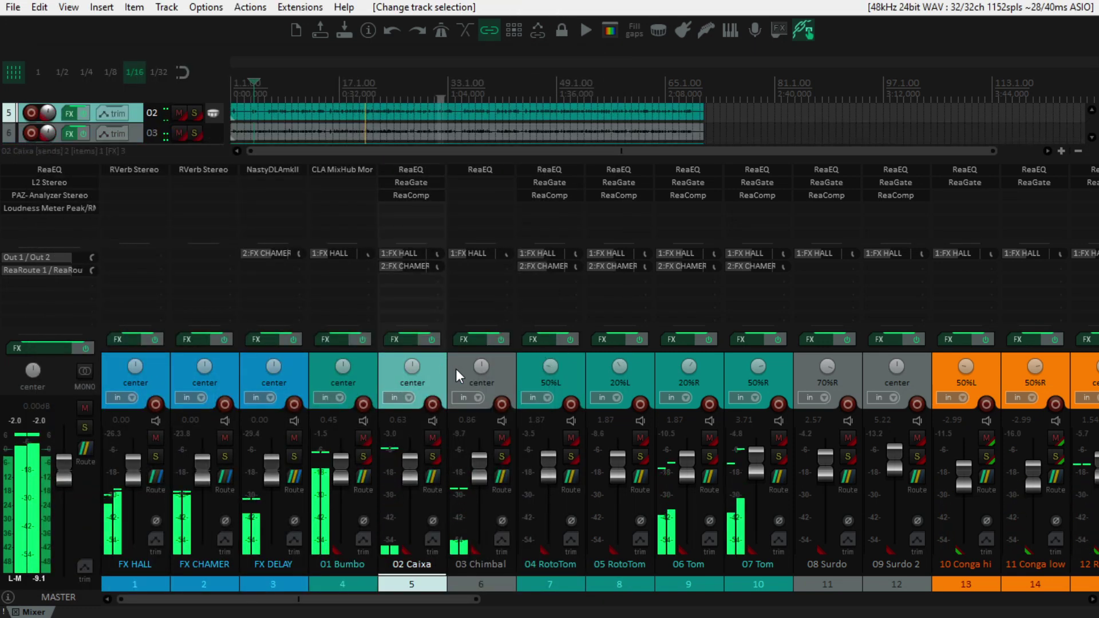
left_click(480, 372)
left_click(537, 372)
left_click(600, 371)
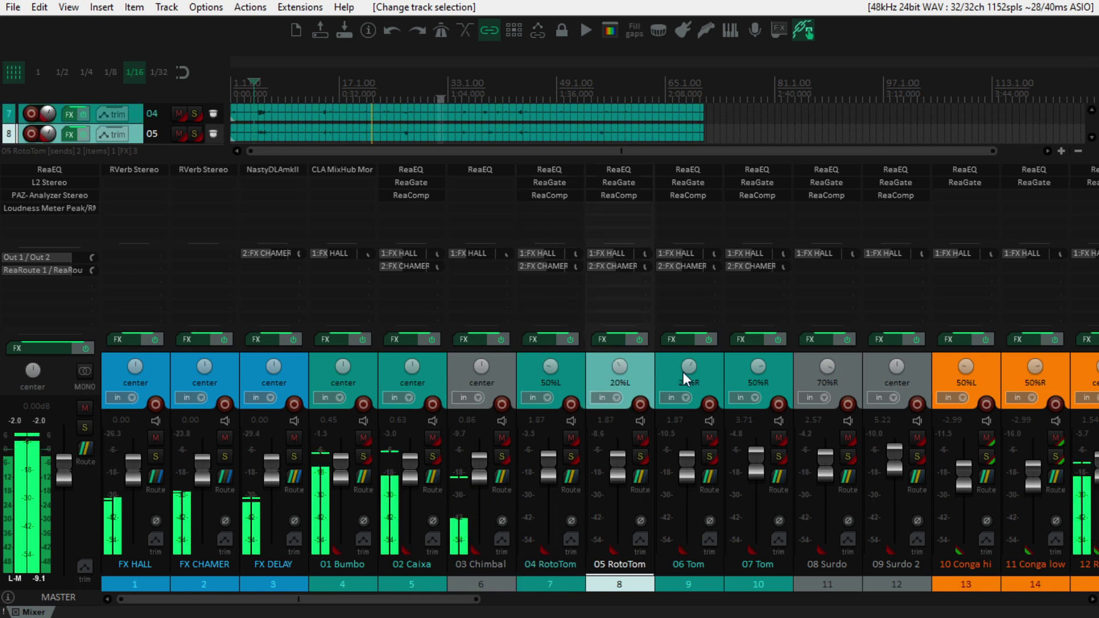
left_click(667, 369)
left_click(733, 370)
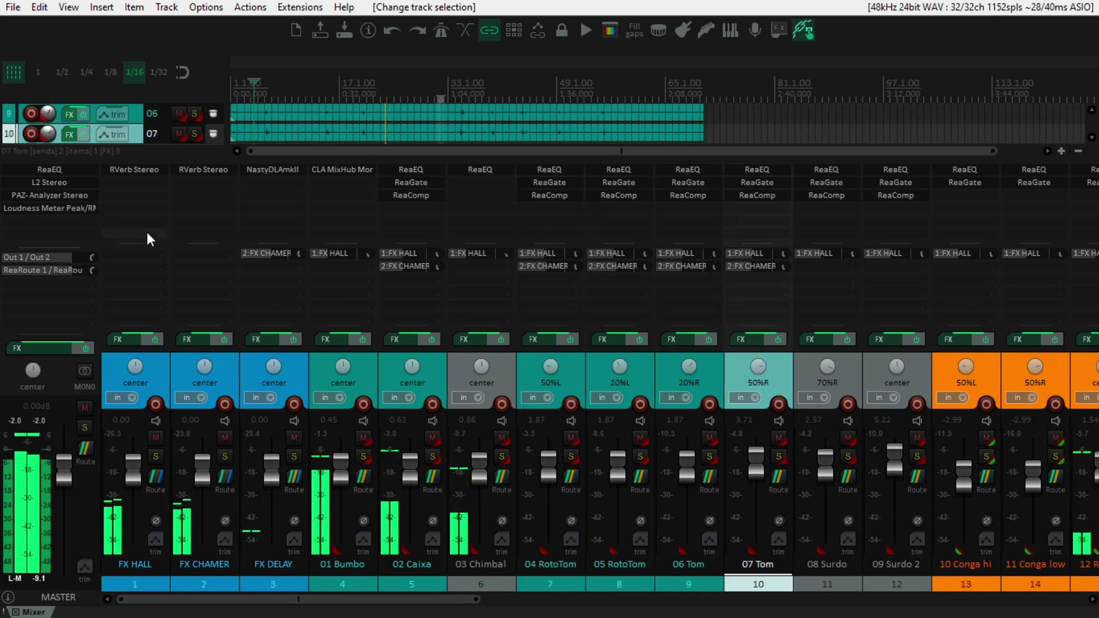
Step: Reset the peak attenuation read-out of the master's L2 limiter, check its gain reduction during playback and close it
left_click(53, 183)
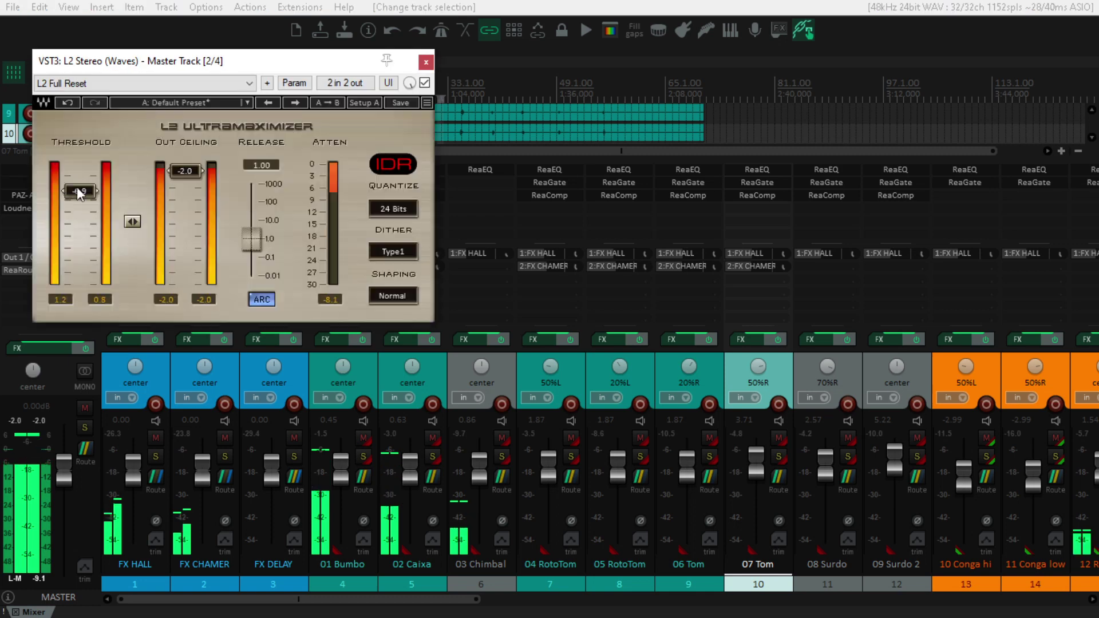
left_click(332, 300)
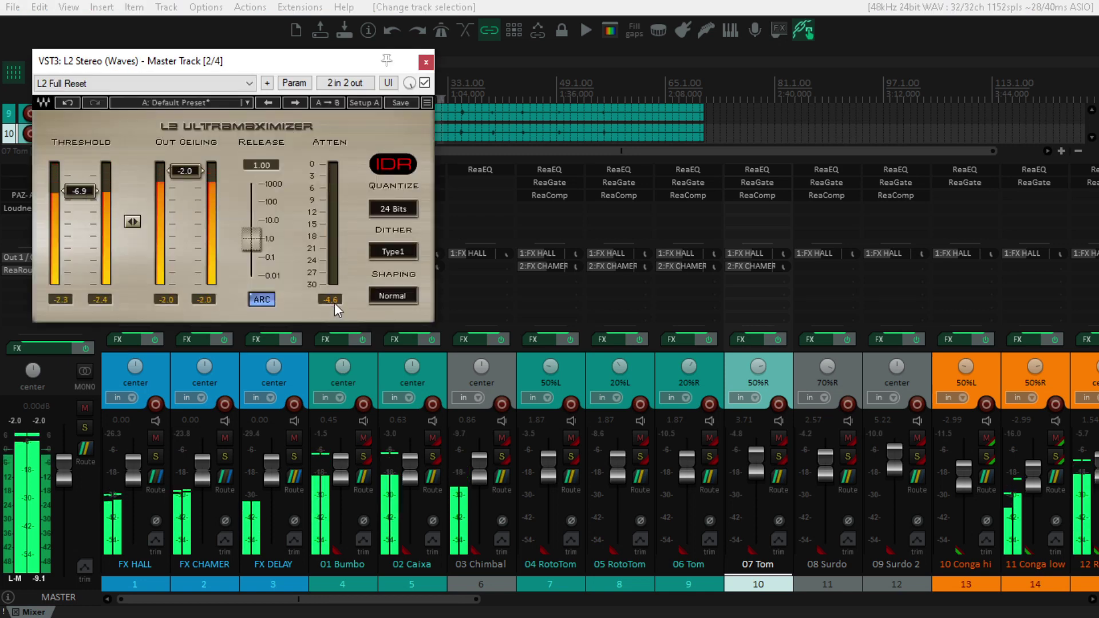
left_click(426, 62)
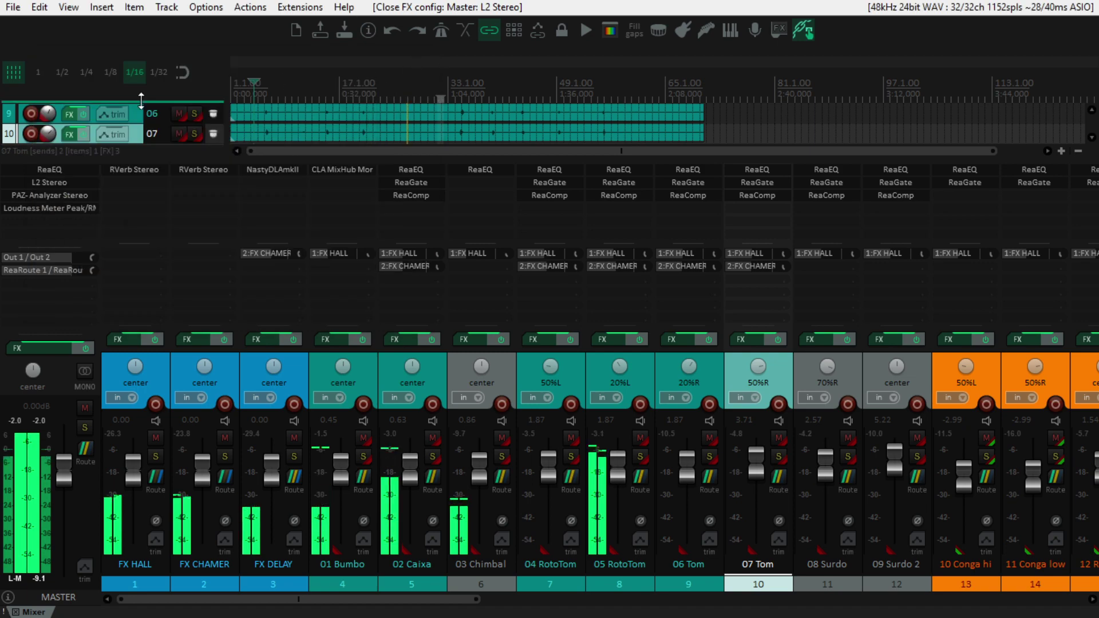
Step: Examine the spectrum and stereo image of the mix in the master's PAZ-Analyzer during playback, then close it
left_click(49, 196)
left_click_drag(58, 147, 493, 123)
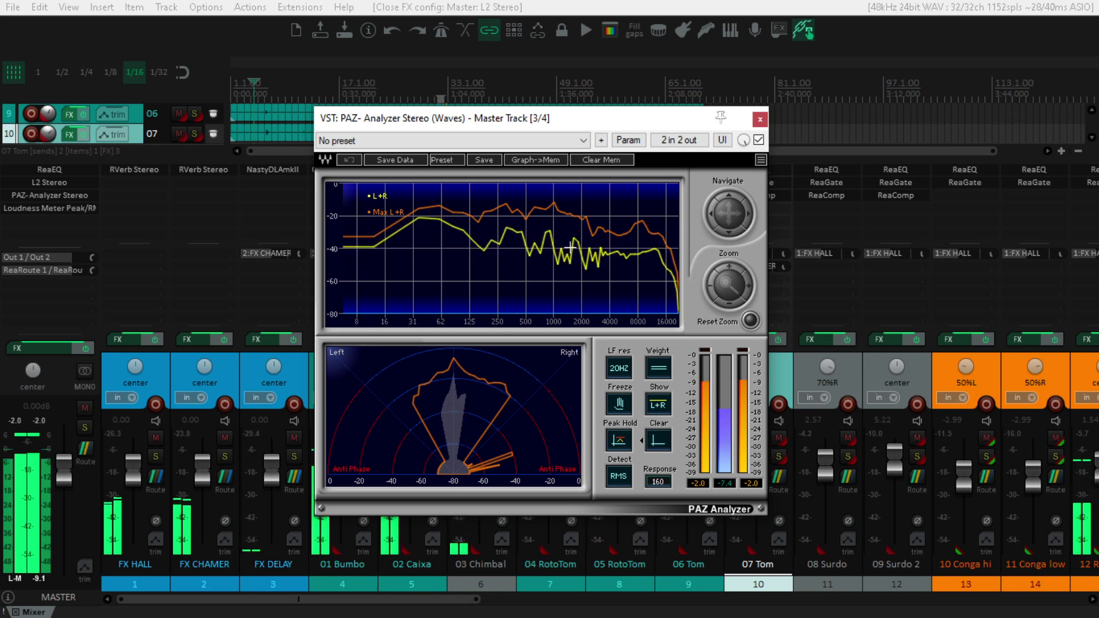
left_click(760, 120)
Step: Inspect the ReaEQ curve and the ReaGate settings of lead vocal track 30 during playback, closing each plug-in window
left_click_drag(452, 599, 1006, 599)
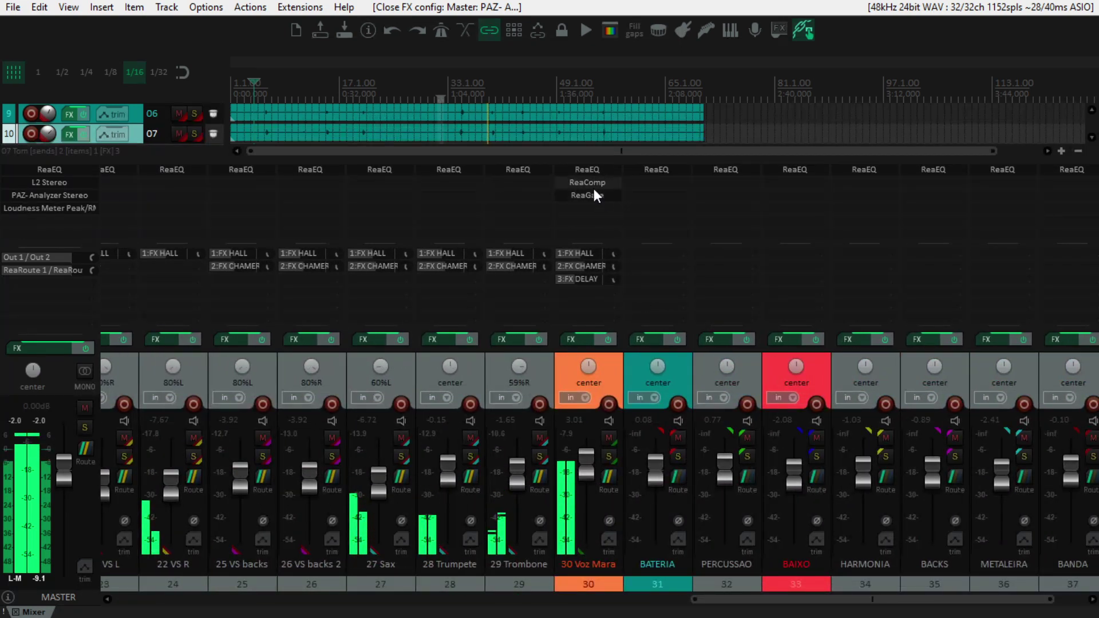
left_click(584, 170)
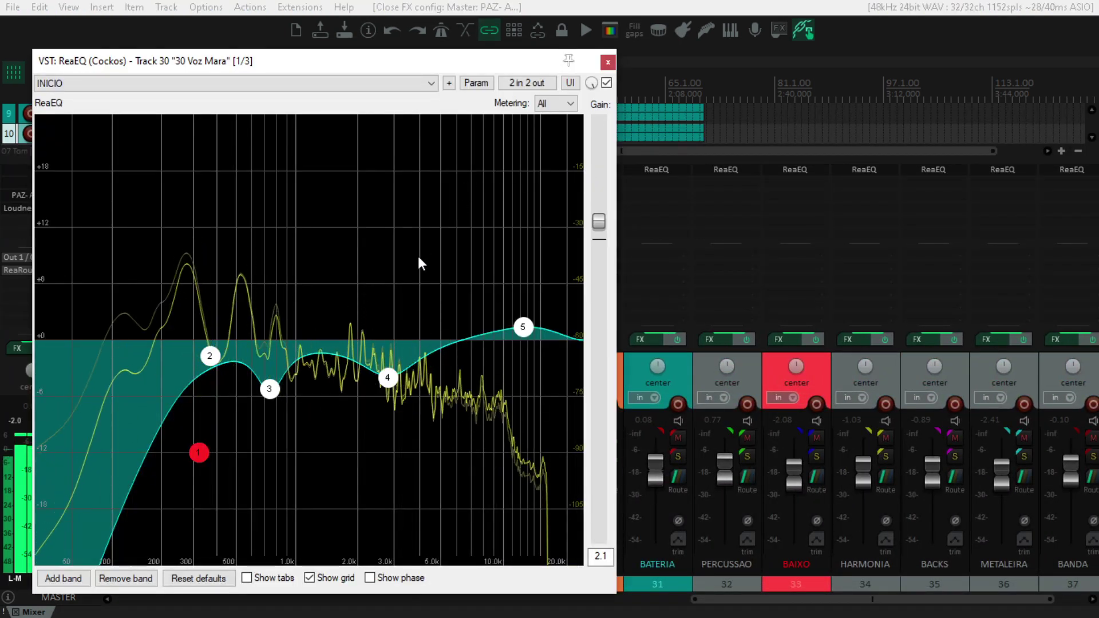
left_click(608, 61)
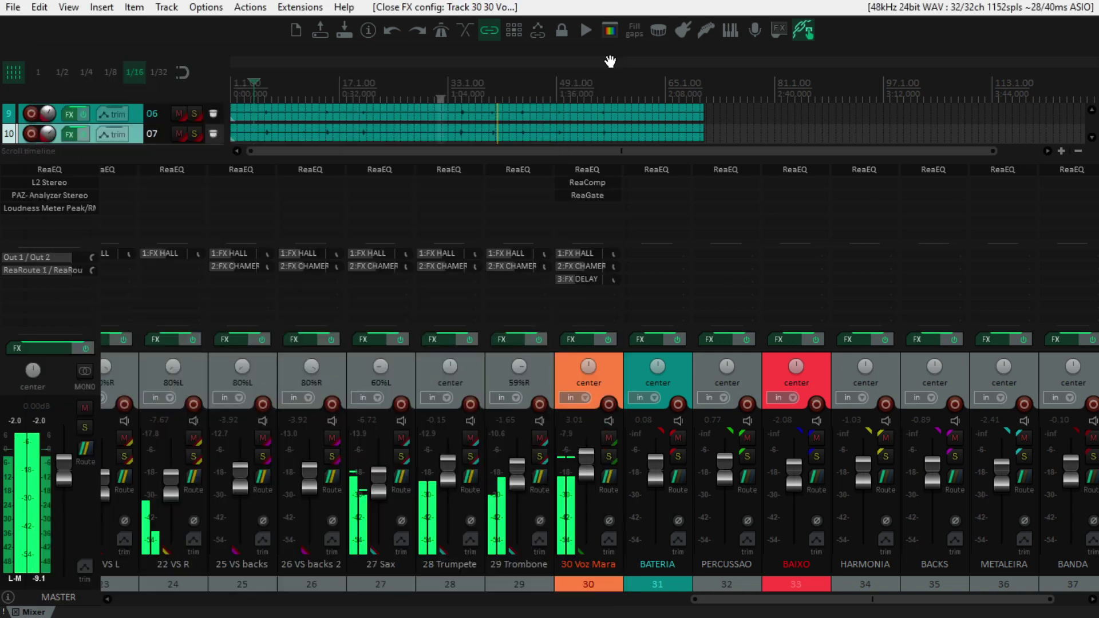
left_click(590, 195)
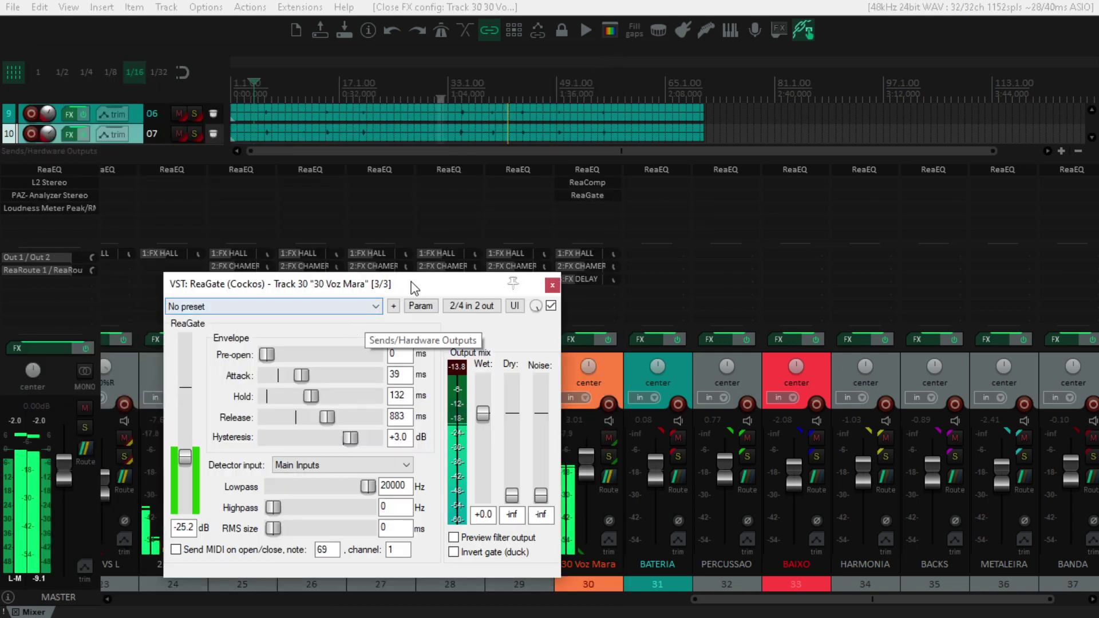
left_click_drag(414, 286, 488, 154)
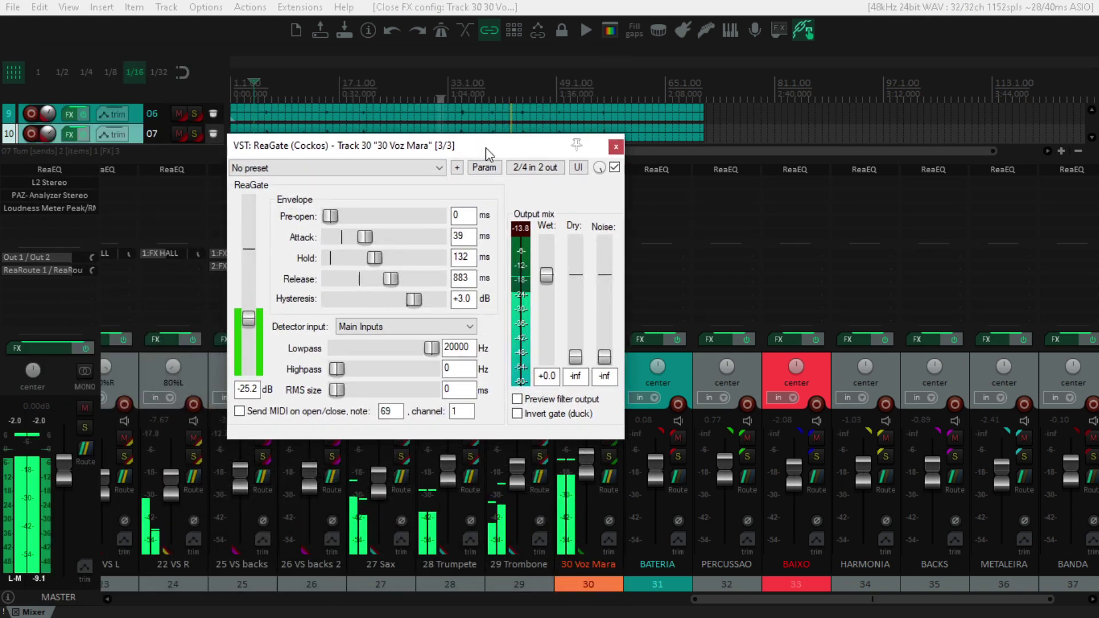
left_click(615, 147)
Step: Select lead vocal track 30 and lower the VOZ group's volume to +2.83 dB during playback
left_click(541, 372)
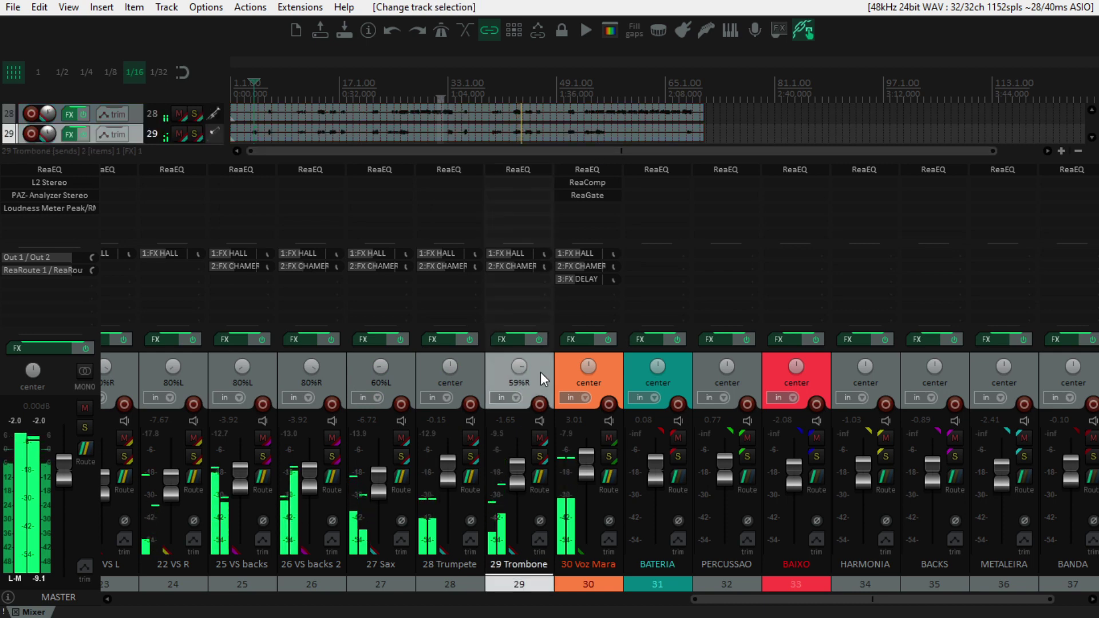
left_click(572, 363)
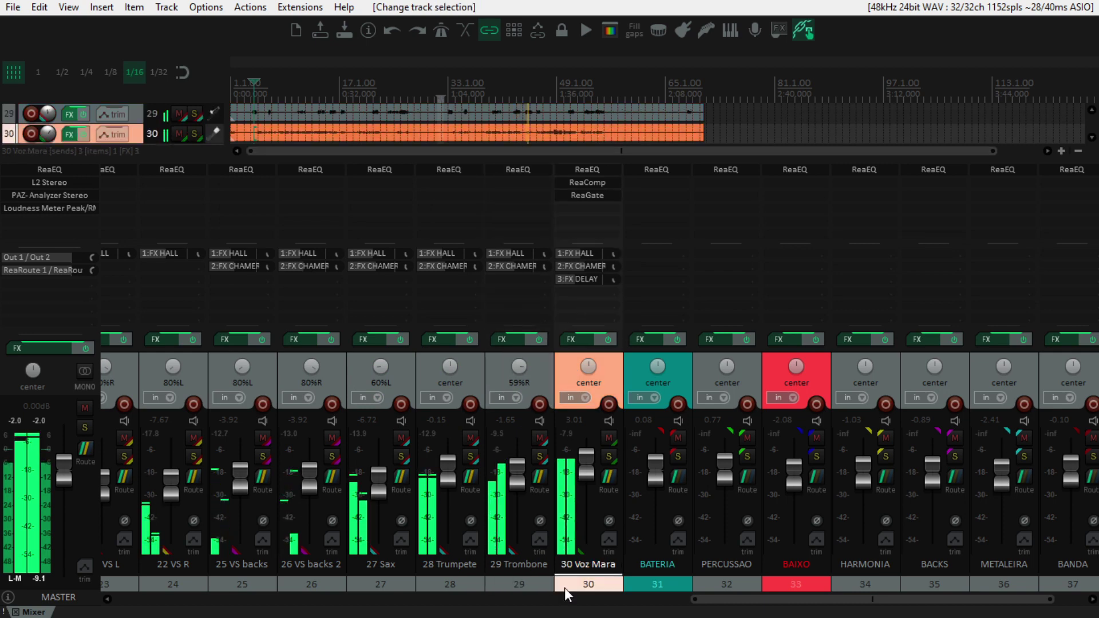
scroll(801, 598, "right", 1)
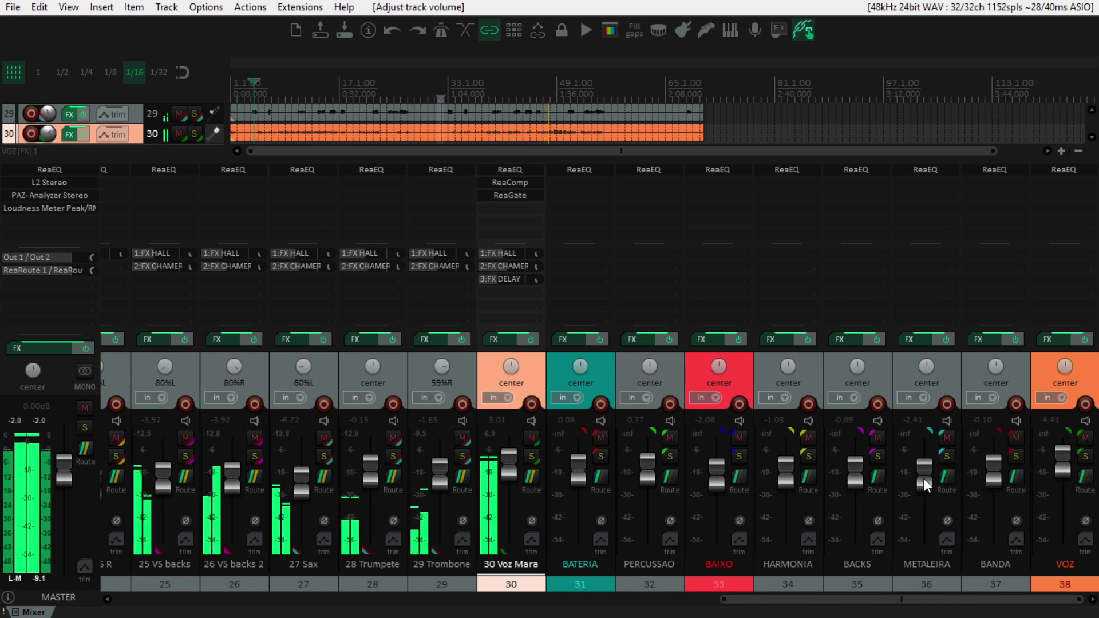
left_click_drag(1064, 472, 1066, 474)
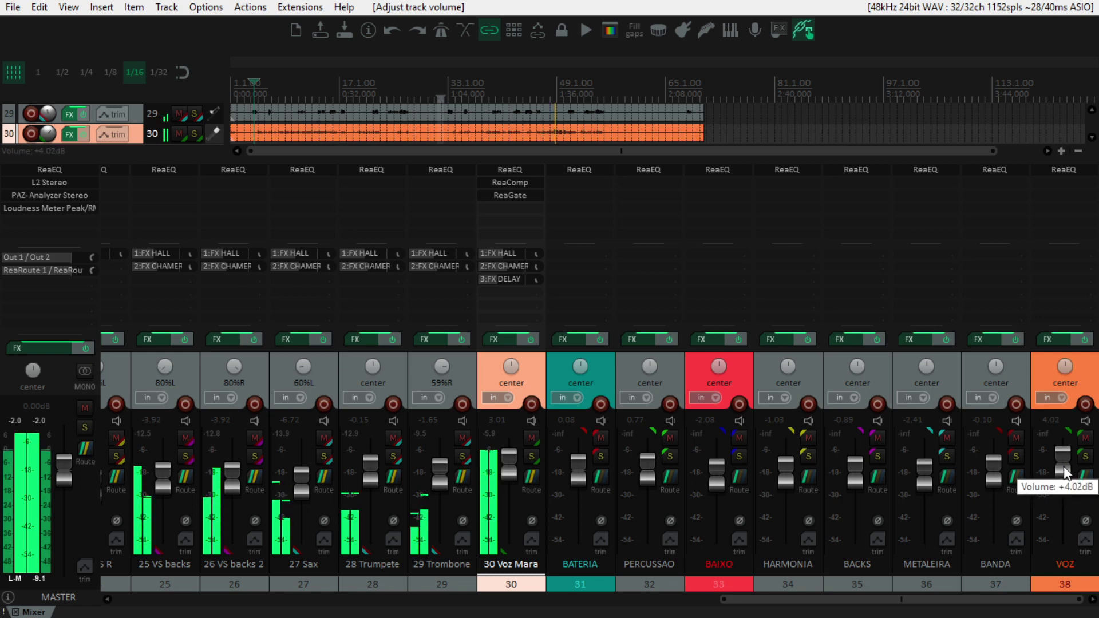
Step: Select the VOZ, BANDA and METALEIRA groups in turn, then lead vocal track 30, while the mix plays
left_click(1038, 370)
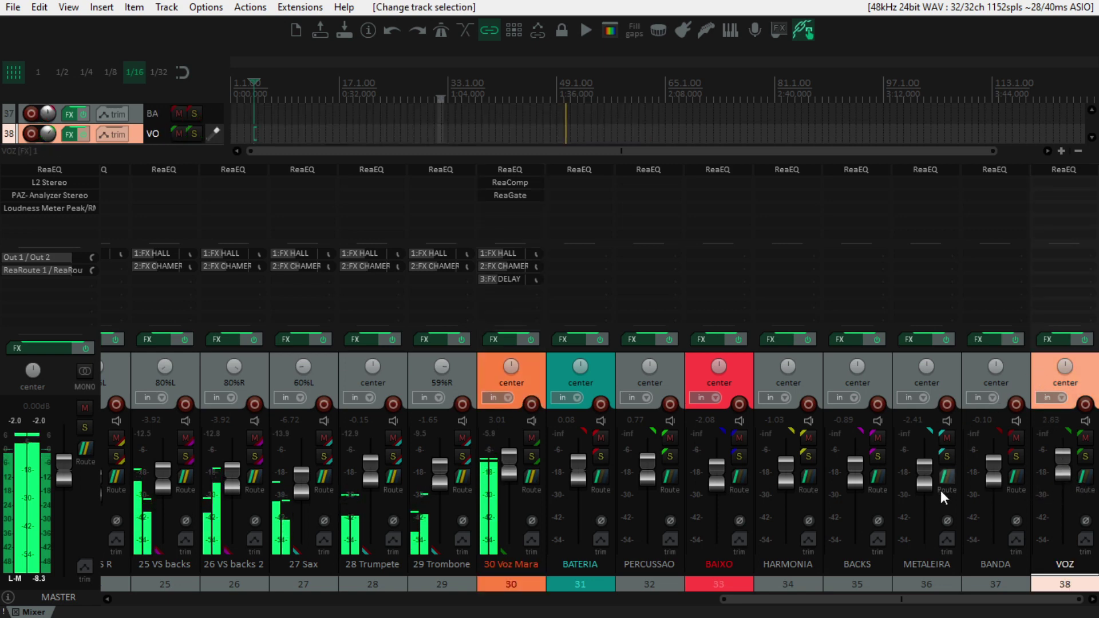
left_click(1015, 379)
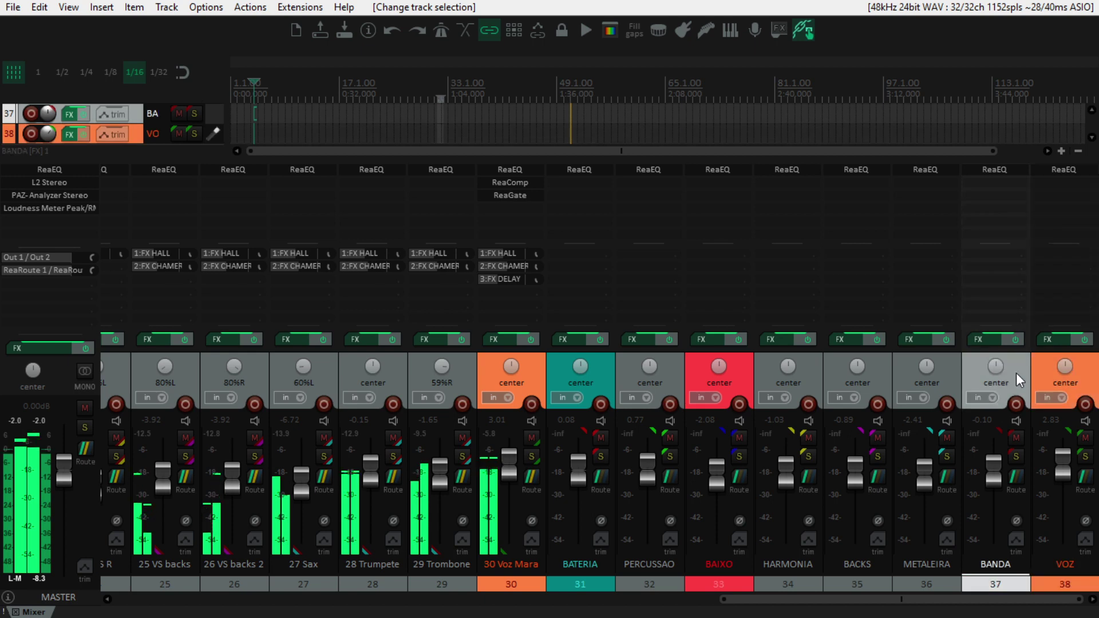
left_click(948, 369)
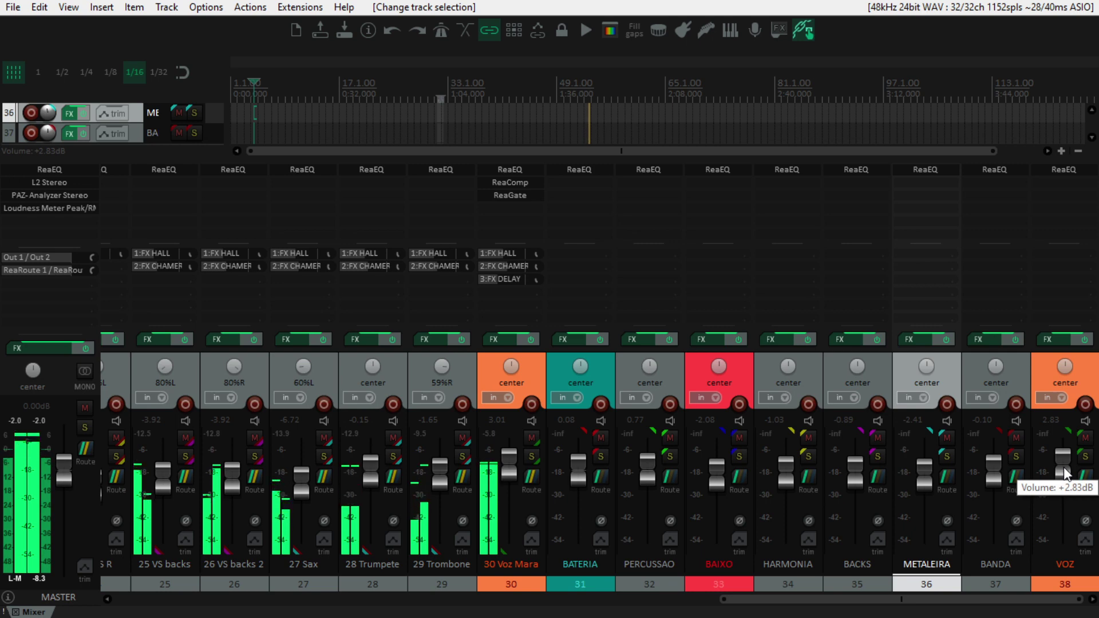
left_click(513, 384)
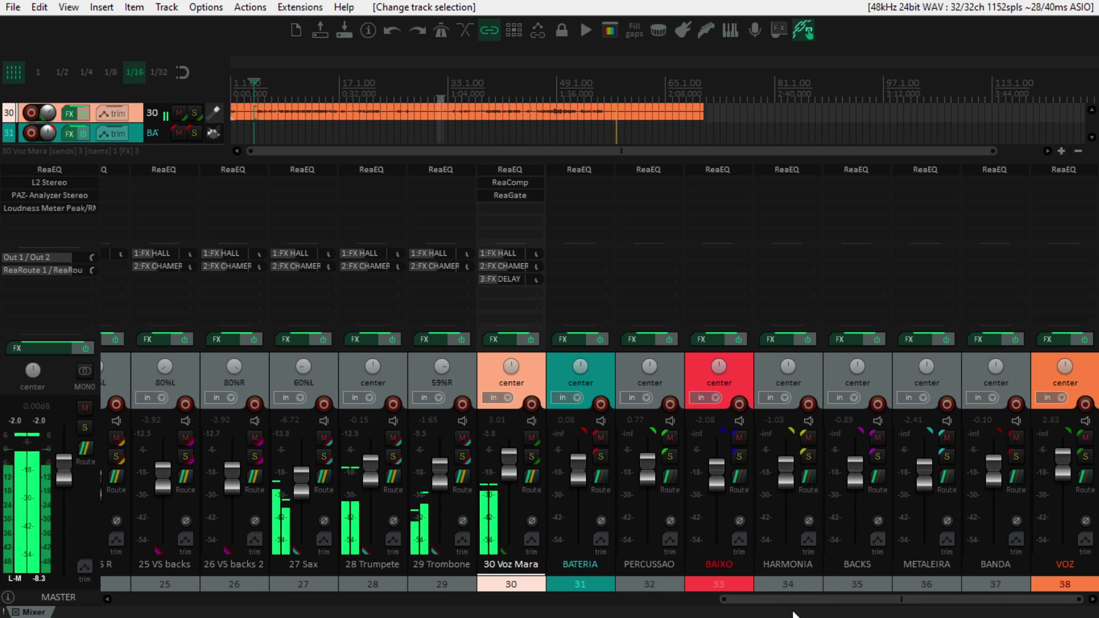
Step: Return to the first mixer tracks and select 01 Bumbo while the mix plays
left_click_drag(768, 600, 291, 589)
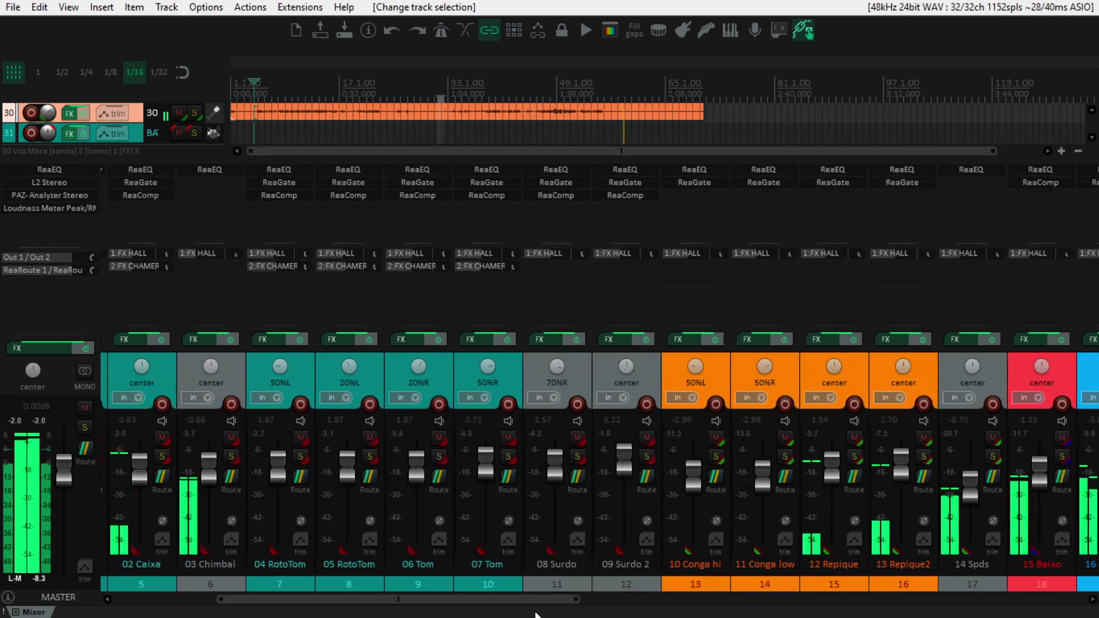
scroll(401, 599, "up", 4)
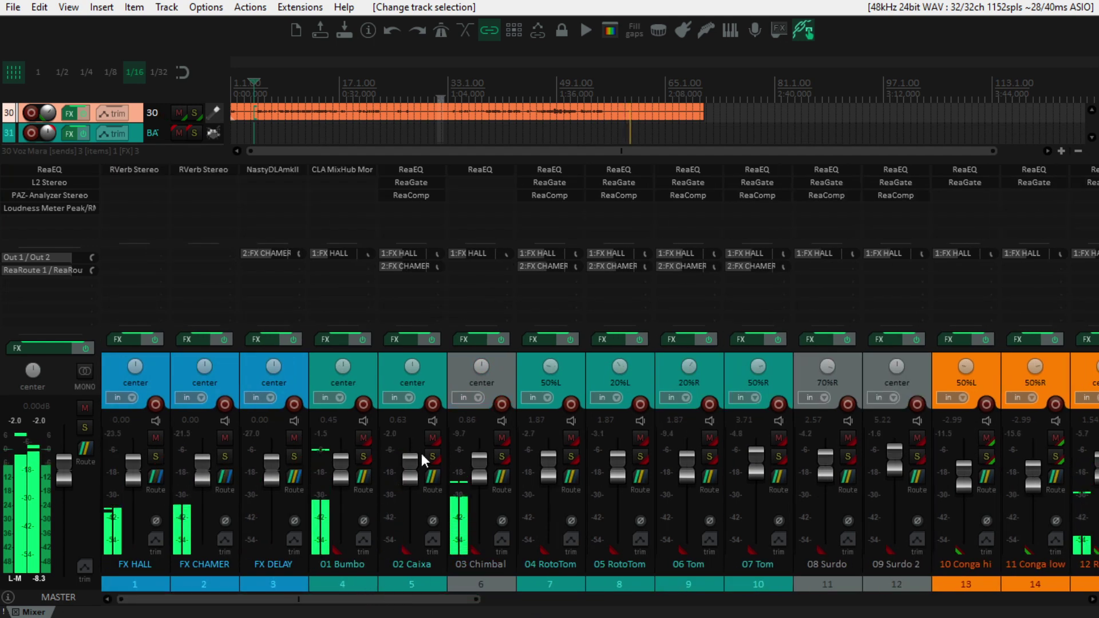
left_click(364, 369)
Step: Review the meters of the middle mixer tracks during playback, selecting 15 Baixo and then 17 Acordeon
scroll(430, 599, "down", 5)
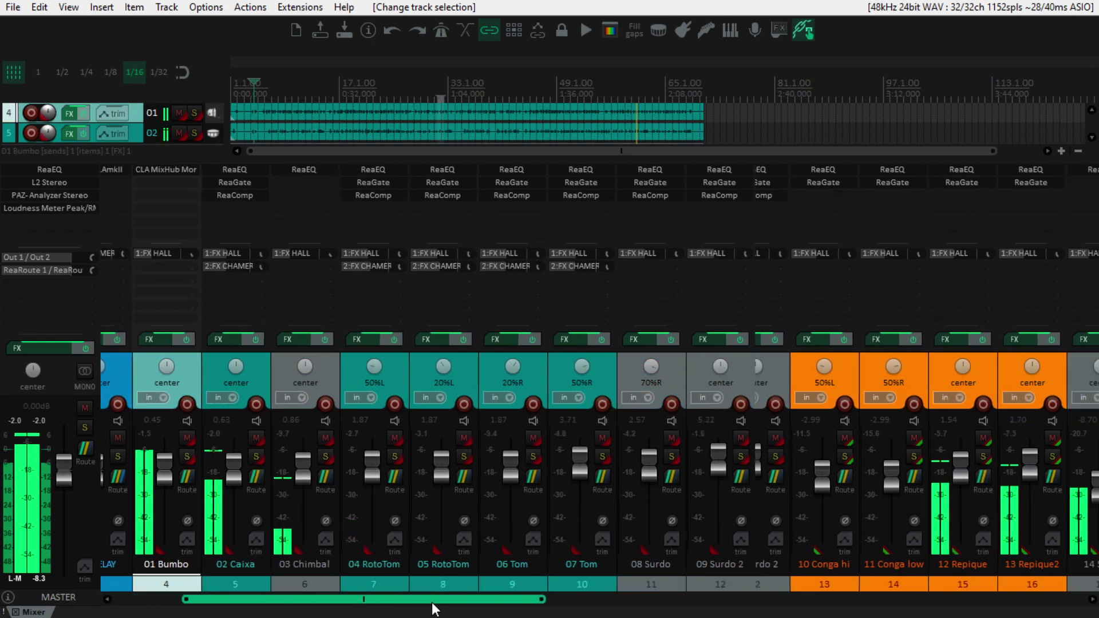
scroll(496, 606, "down", 10)
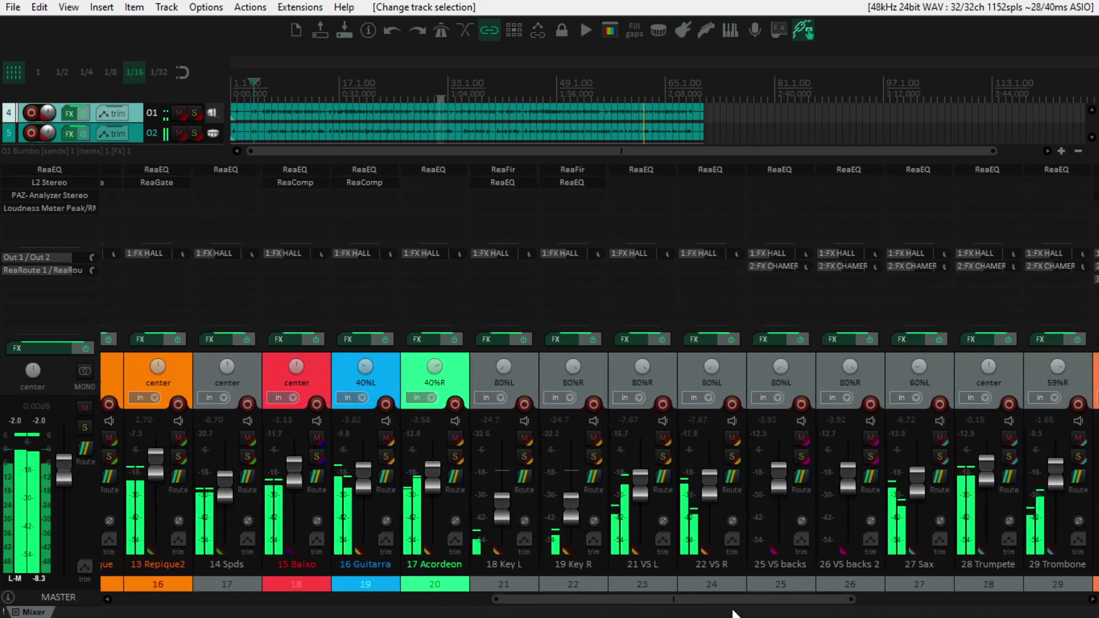
scroll(678, 596, "down", 2)
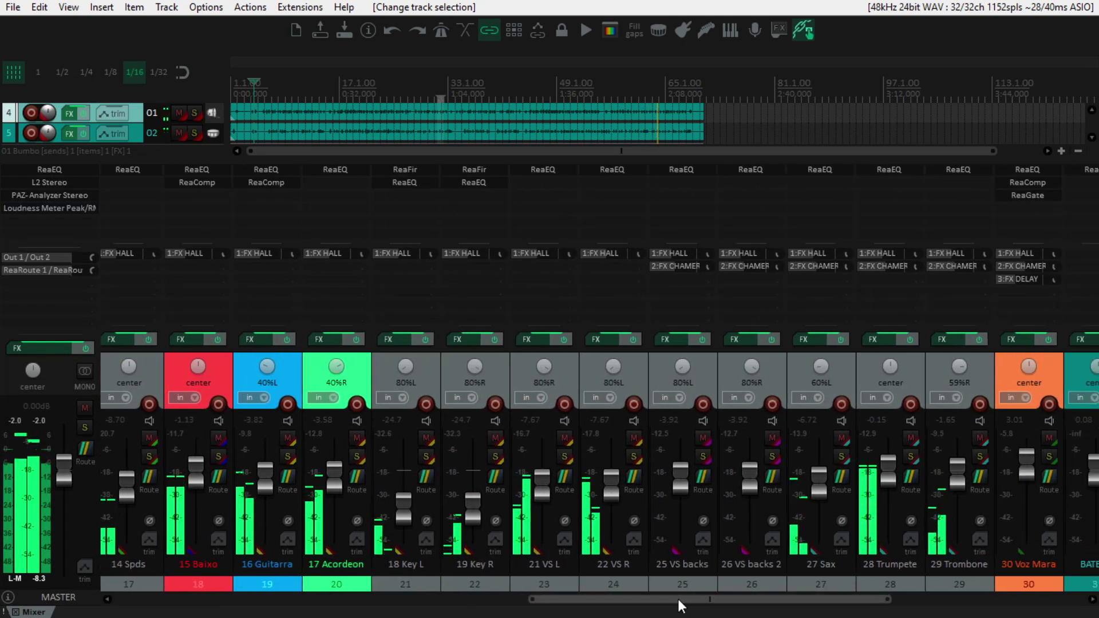
left_click_drag(678, 599, 544, 599)
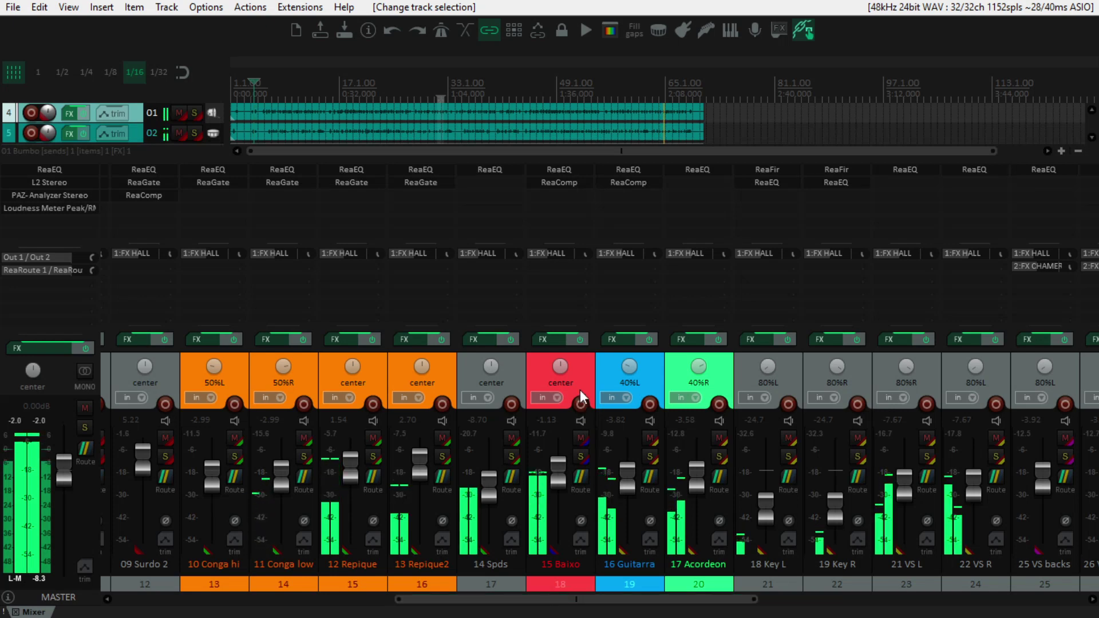
left_click(587, 371)
left_click(686, 375)
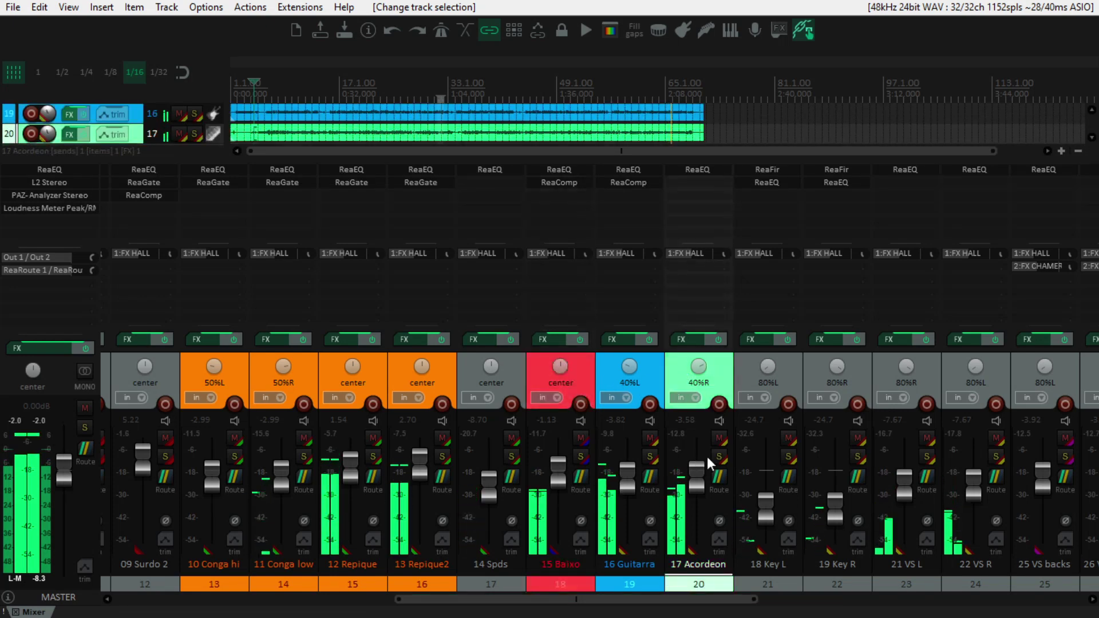